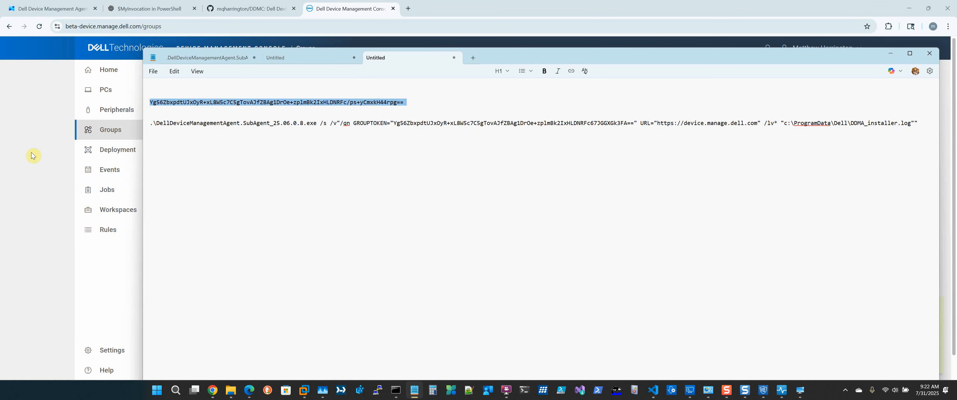
# Highlight the installer file name in the note and the installation command in the console's Dell Device Management Agent deployment instructions.
pyautogui.moveTo(156, 123); pyautogui.dragTo(317, 124)
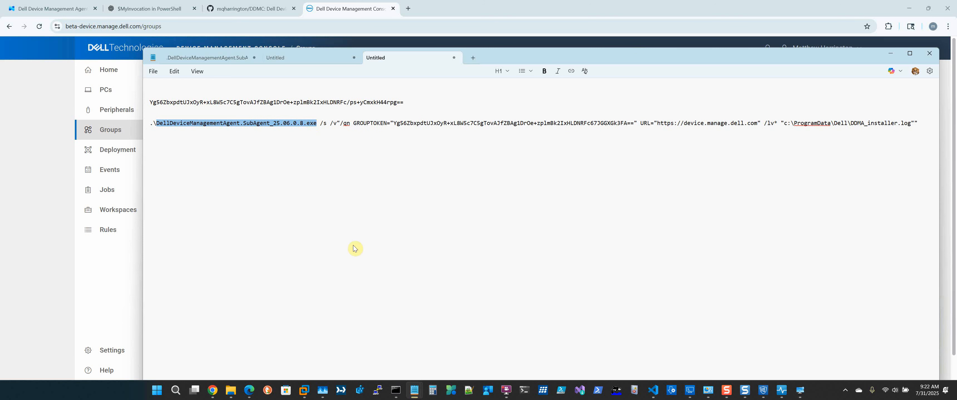
pyautogui.click(116, 149)
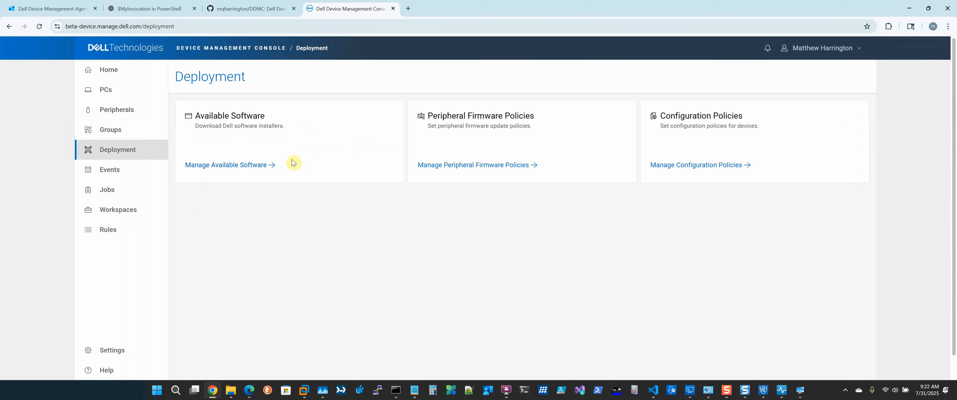
pyautogui.click(252, 165)
pyautogui.click(773, 158)
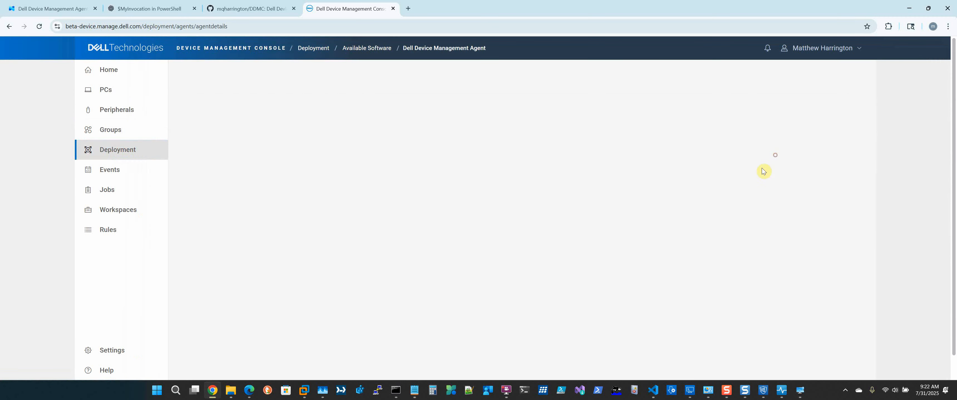
pyautogui.scroll(-5, 690, 193)
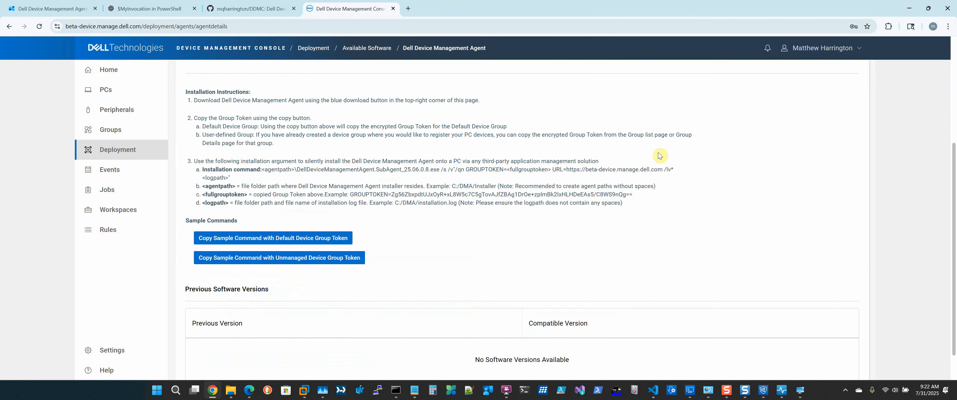
pyautogui.moveTo(674, 170); pyautogui.dragTo(297, 171)
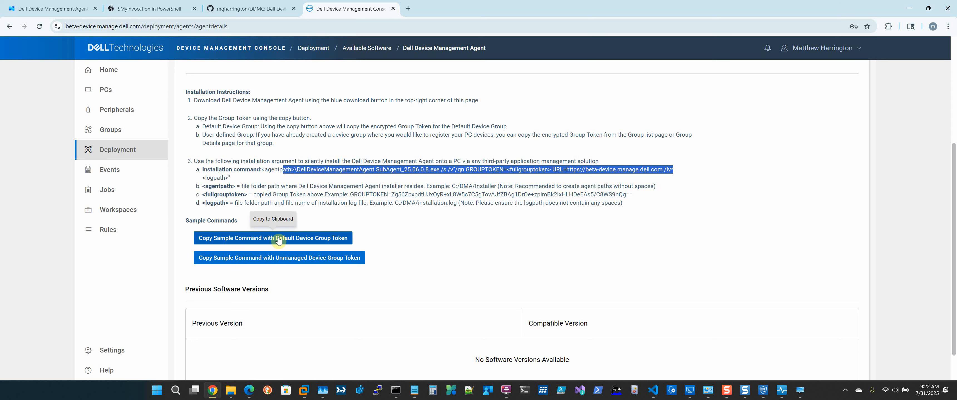
# Copy the sample command with the default device group token, and highlight the full silent install command in the Notepad note.
pyautogui.click(294, 241)
pyautogui.moveTo(415, 390)
pyautogui.click(509, 354)
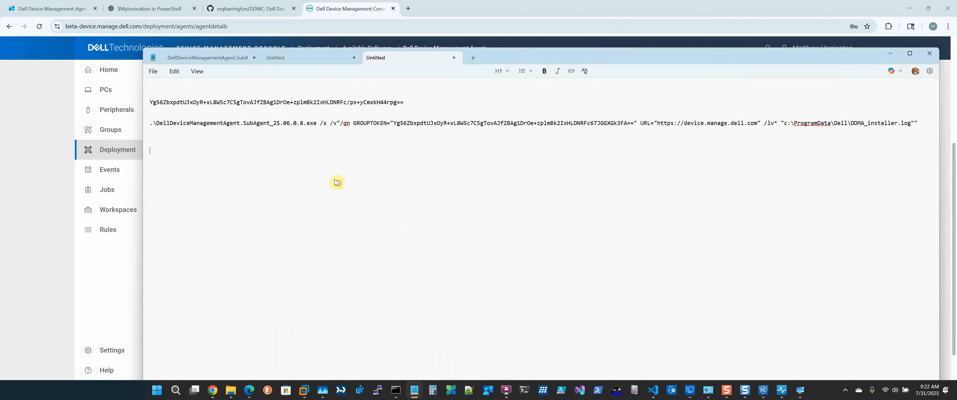
pyautogui.moveTo(156, 112); pyautogui.dragTo(175, 137)
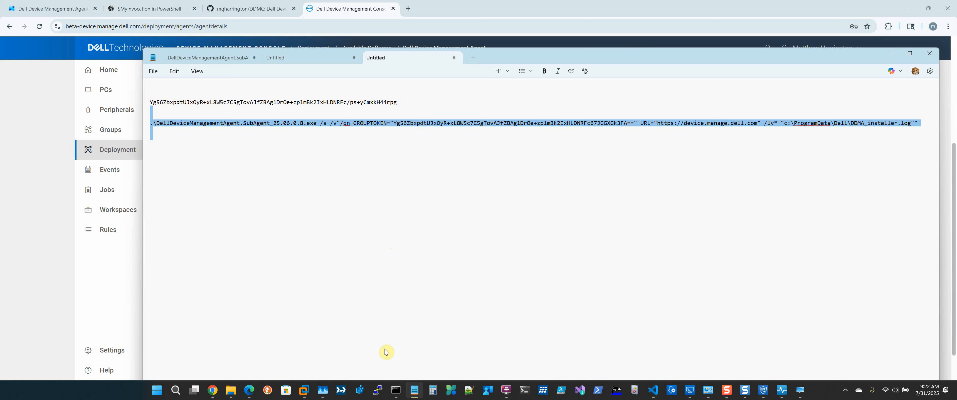
# Switch to the Active Directory VM in VMware Workstation and inspect predefined IPv4 DHCP option 180 DMC, highlighting the server value's beta prefix.
pyautogui.click(303, 390)
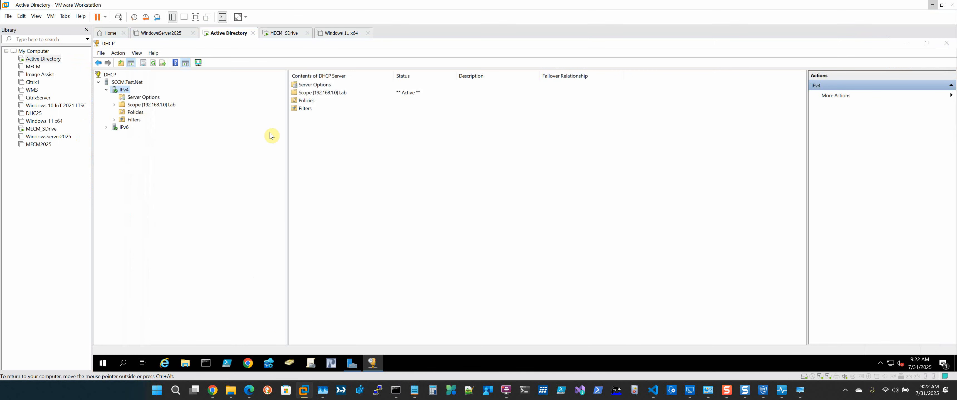
pyautogui.rightClick(123, 92)
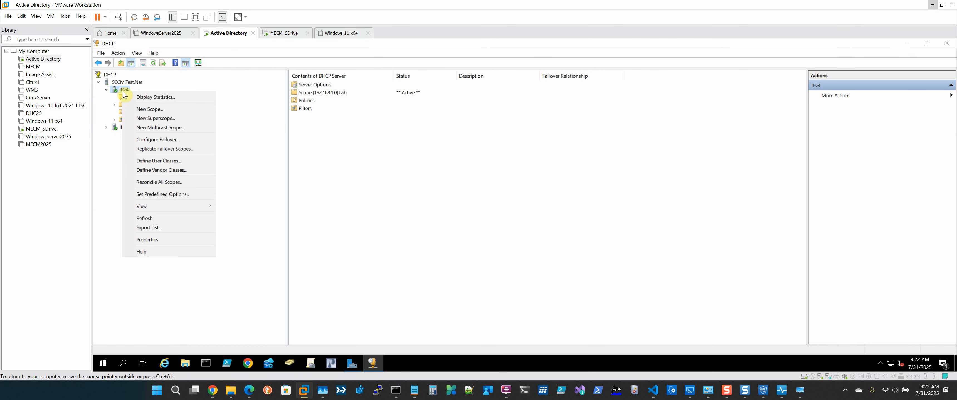
pyautogui.click(187, 194)
pyautogui.click(254, 102)
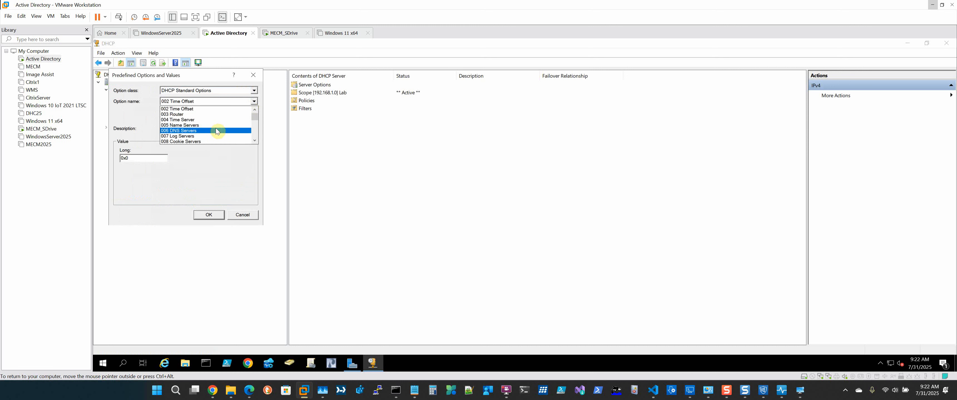
pyautogui.moveTo(254, 117); pyautogui.dragTo(254, 133)
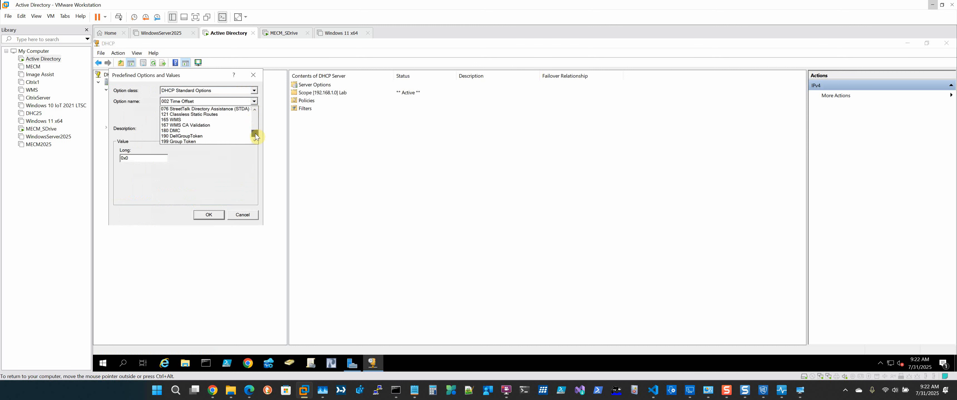
pyautogui.click(203, 130)
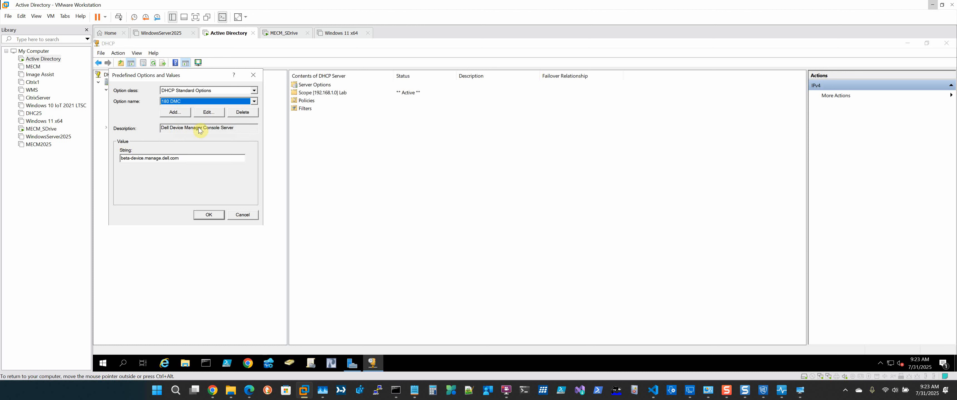
pyautogui.moveTo(131, 158); pyautogui.dragTo(118, 161)
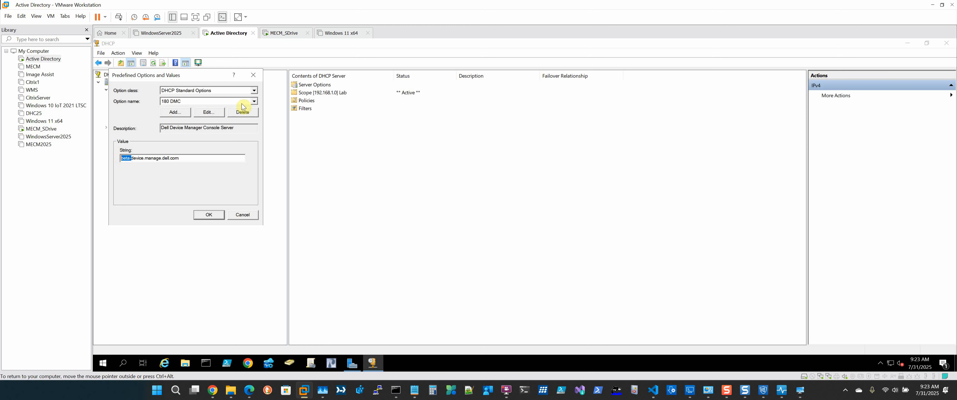
# View the definition of predefined DHCP option 190 DellGroupToken, and close the dialogs without changing anything.
pyautogui.click(254, 100)
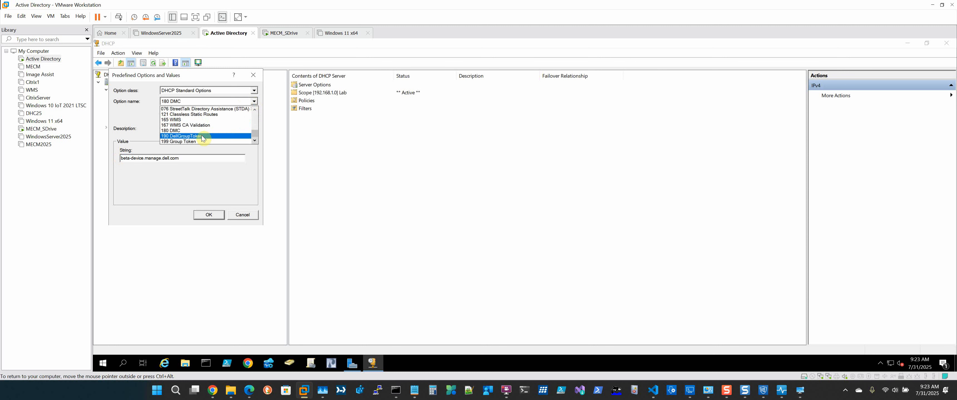
pyautogui.click(205, 138)
pyautogui.click(202, 113)
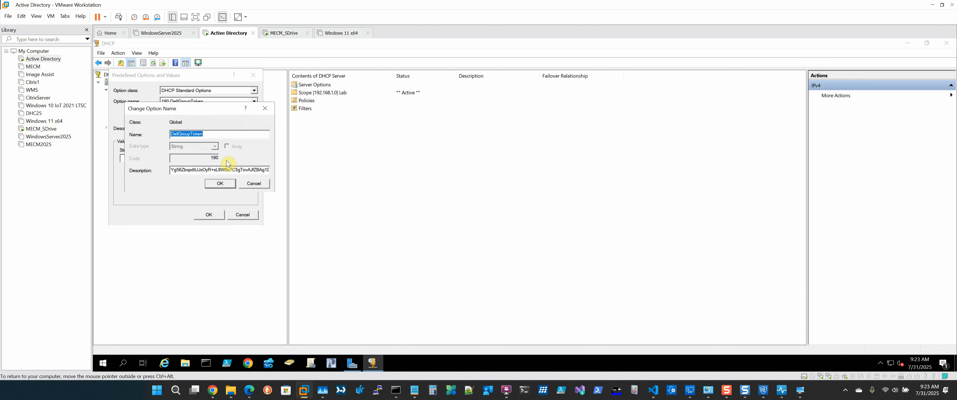
pyautogui.click(253, 184)
pyautogui.click(243, 215)
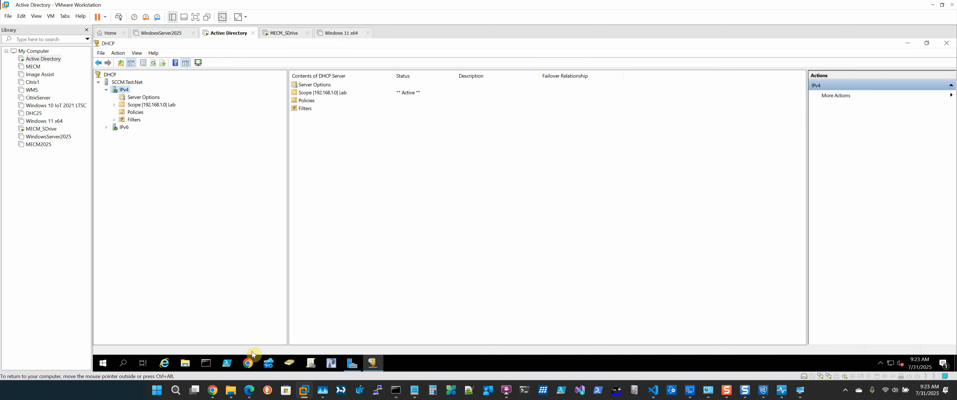
# Return to the Dell console in Chrome, show the device groups and highlight the Default Device Policy Group.
pyautogui.click(212, 390)
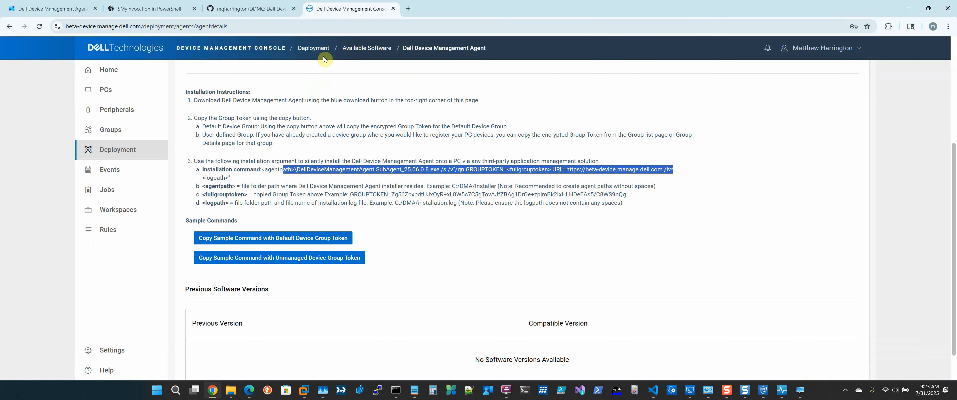
pyautogui.click(111, 130)
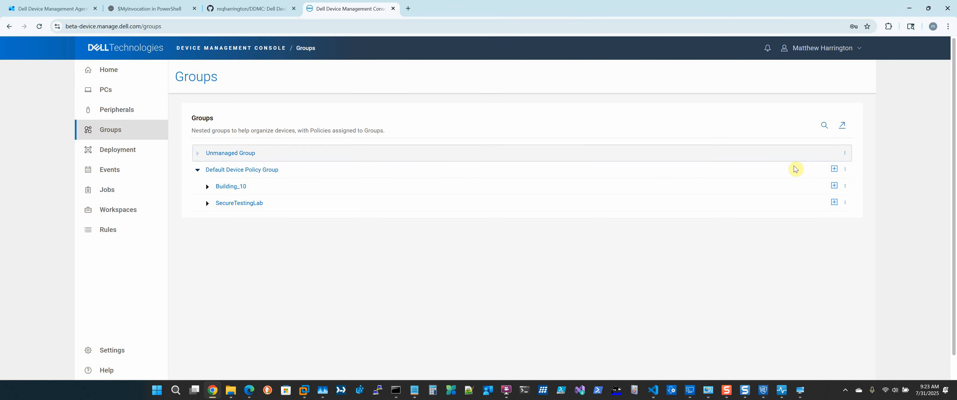
pyautogui.moveTo(205, 170); pyautogui.dragTo(278, 170)
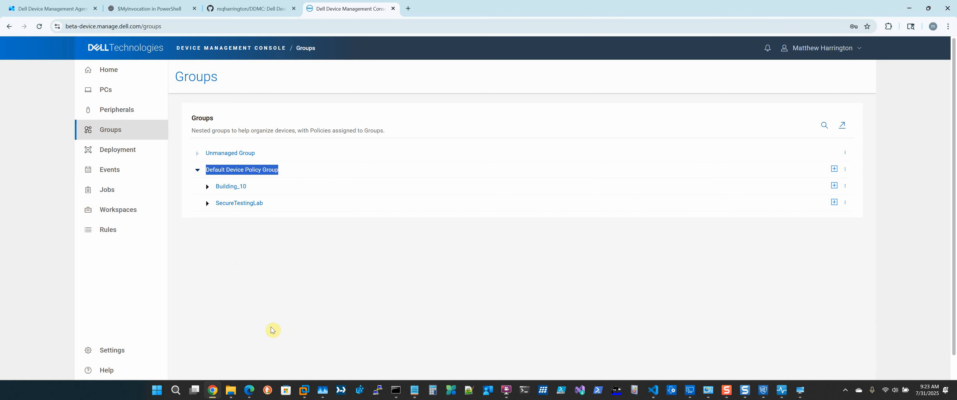
# Switch to the Notepad note and highlight the GROUPTOKEN value in the install command.
pyautogui.moveTo(415, 393)
pyautogui.click(482, 368)
pyautogui.click(394, 217)
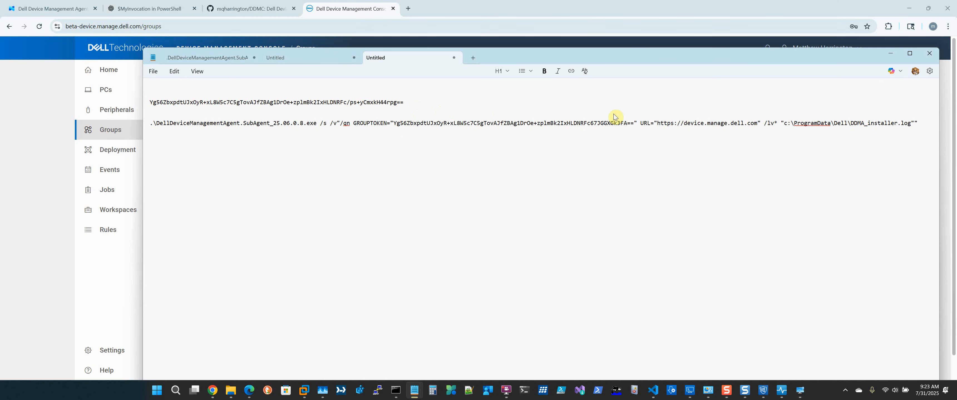
pyautogui.moveTo(633, 123); pyautogui.dragTo(394, 122)
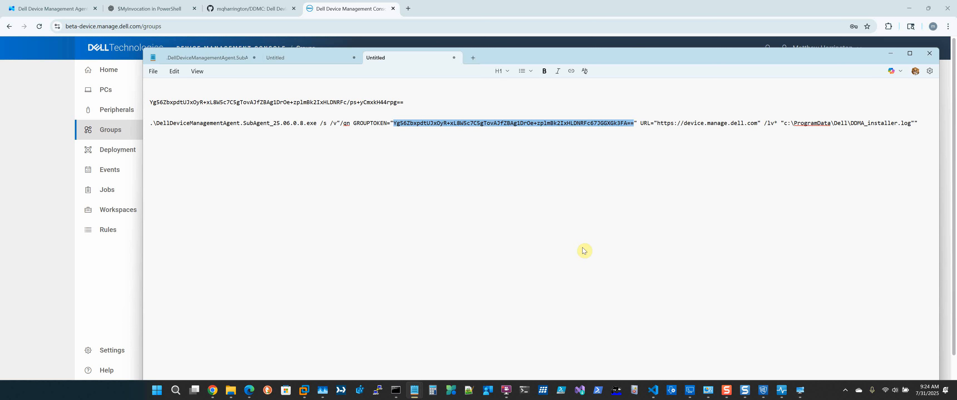
# Switch to the DMAAgent Source folder in File Explorer and select the DellDeviceManagementAgent.SubAgent_25.06.0.8.exe installer.
pyautogui.moveTo(655, 394)
pyautogui.click(234, 390)
pyautogui.click(586, 214)
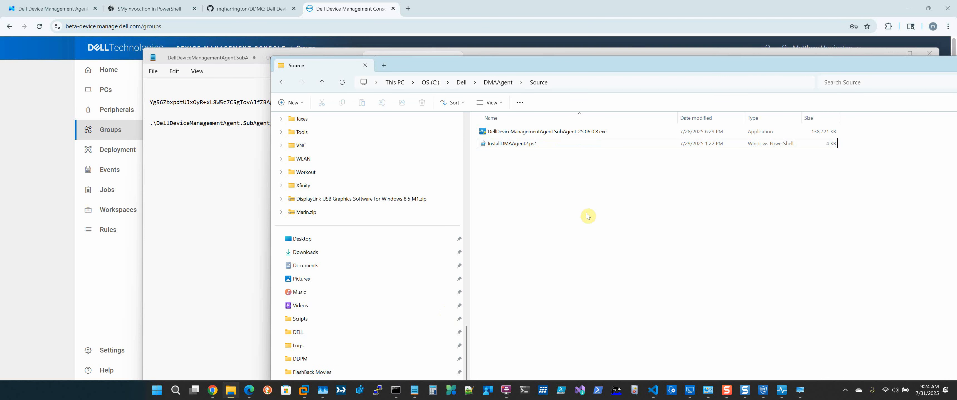
pyautogui.click(558, 132)
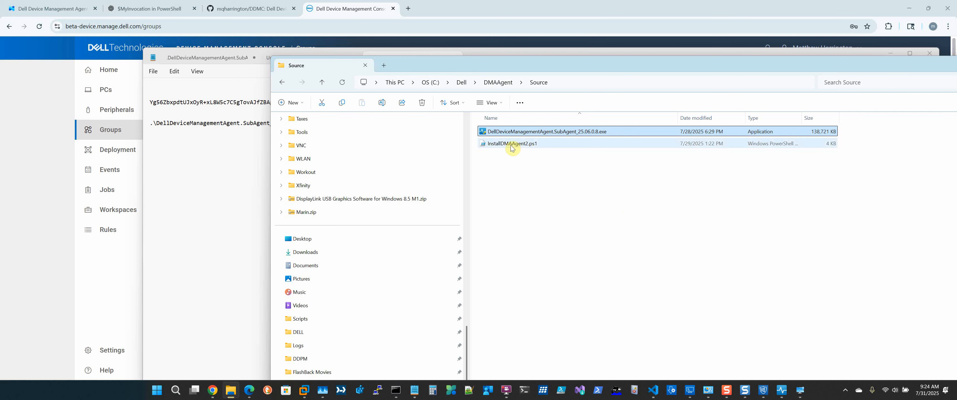
# Switch to InstallDMAAgent2.ps1 in VS Code and highlight the param block that declares $GroupToken.
pyautogui.click(653, 390)
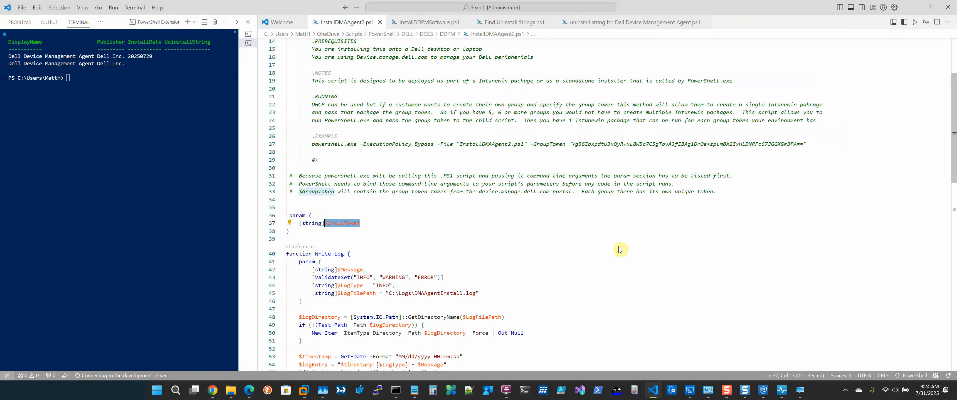
pyautogui.scroll(-2, 412, 186)
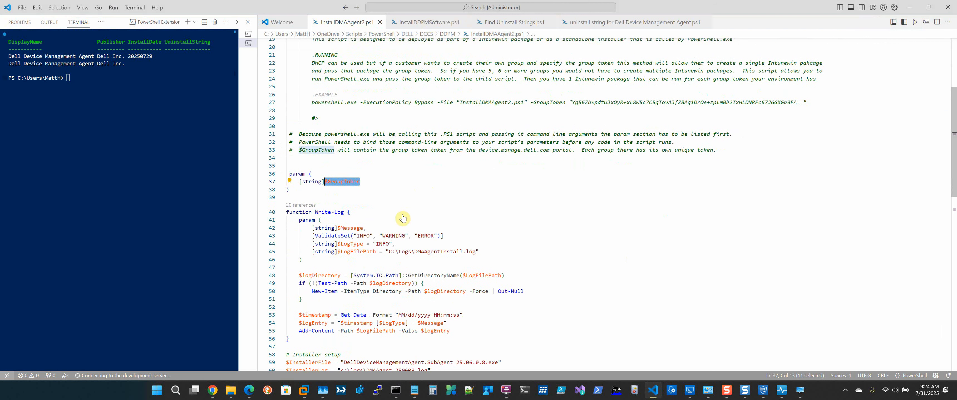
pyautogui.click(291, 164)
pyautogui.moveTo(291, 163); pyautogui.dragTo(290, 190)
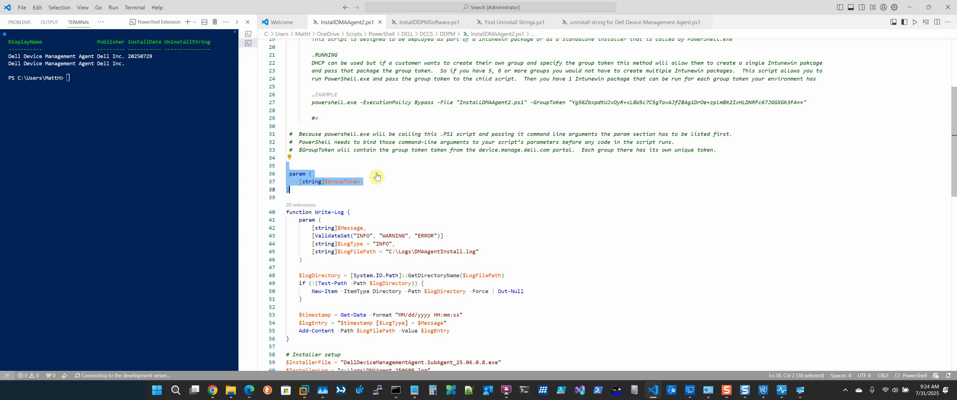
pyautogui.click(373, 182)
# Review the script's installer setup, highlighting the installer file name and the $MyInvocation.MyCommand.Path expression.
pyautogui.scroll(-3, 495, 188)
pyautogui.scroll(-1, 319, 127)
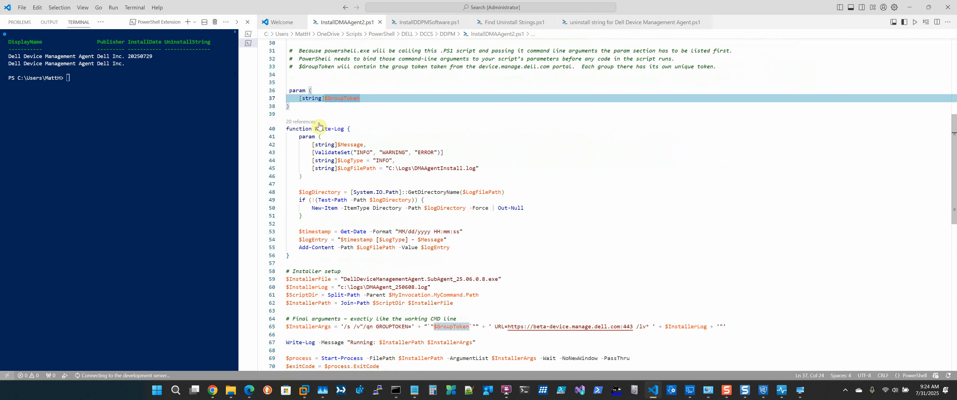
pyautogui.scroll(-3, 451, 199)
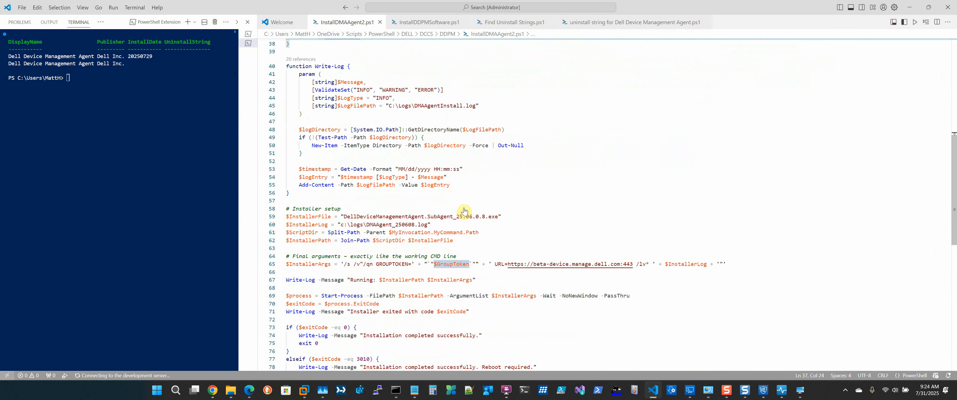
pyautogui.moveTo(496, 219); pyautogui.dragTo(344, 218)
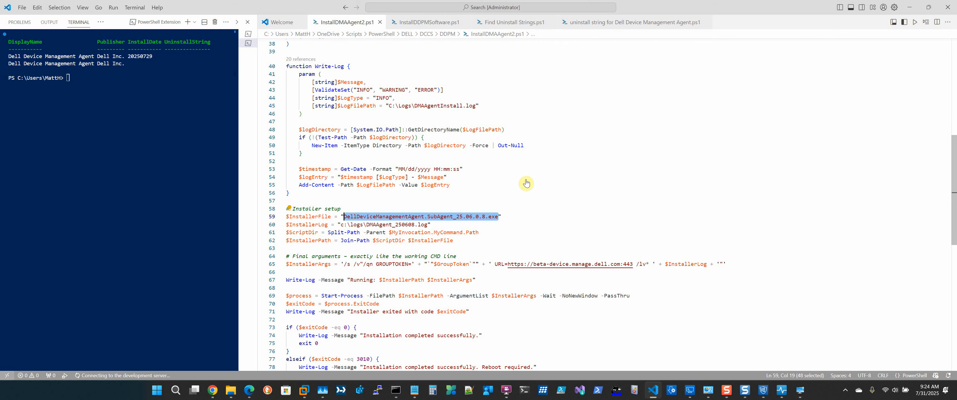
pyautogui.scroll(-2, 526, 183)
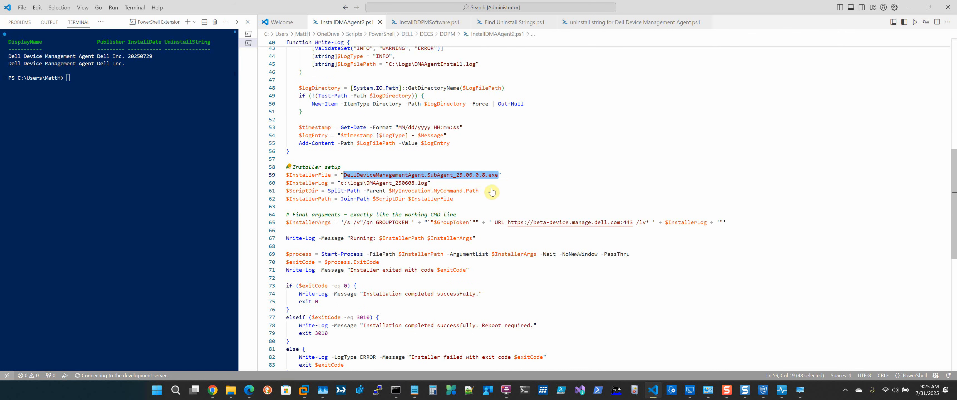
pyautogui.moveTo(486, 190); pyautogui.dragTo(388, 191)
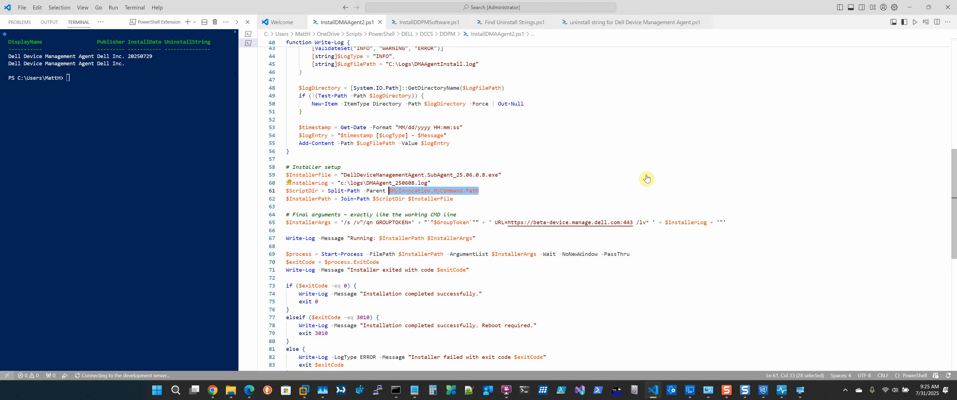
# Switch to the ChatGPT conversation on $MyInvocation in Chrome and highlight the description of the .Path component.
pyautogui.click(214, 392)
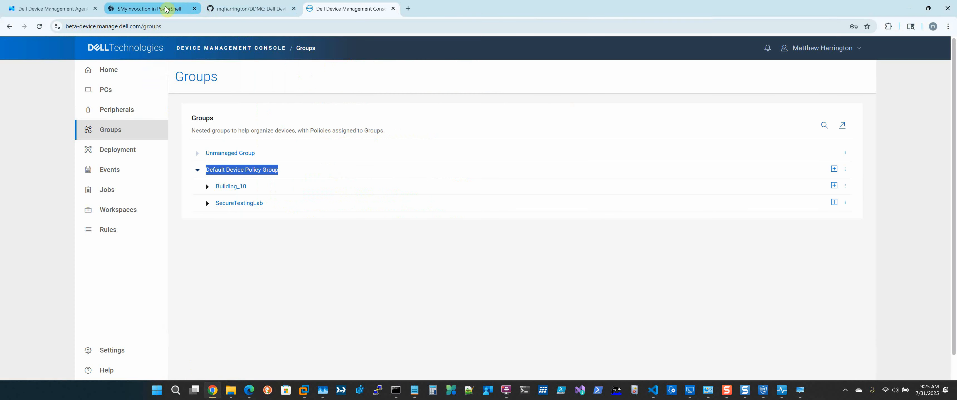
pyautogui.click(149, 14)
pyautogui.scroll(3, 747, 90)
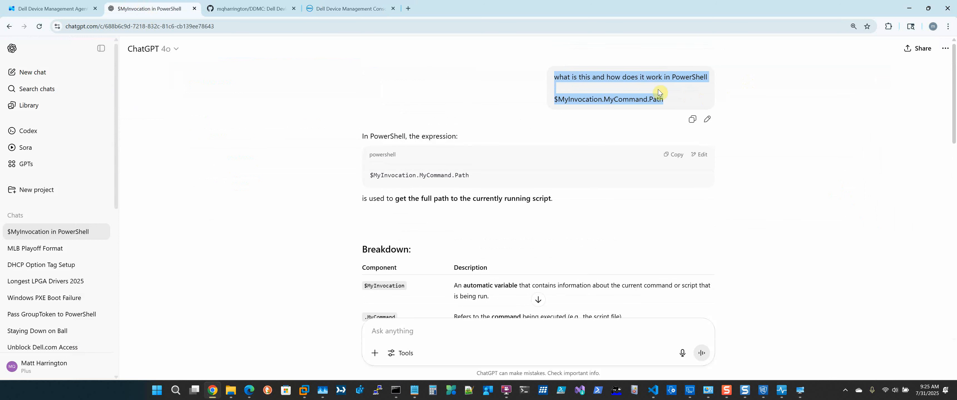
pyautogui.scroll(-5, 775, 176)
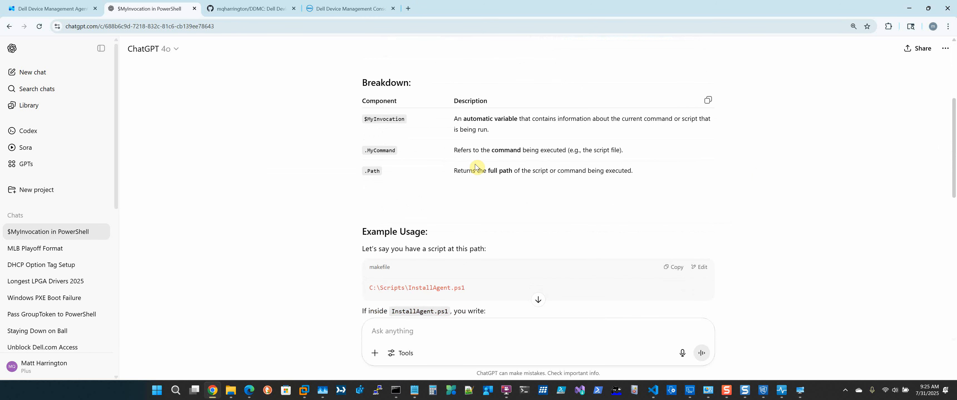
pyautogui.moveTo(467, 171); pyautogui.dragTo(627, 170)
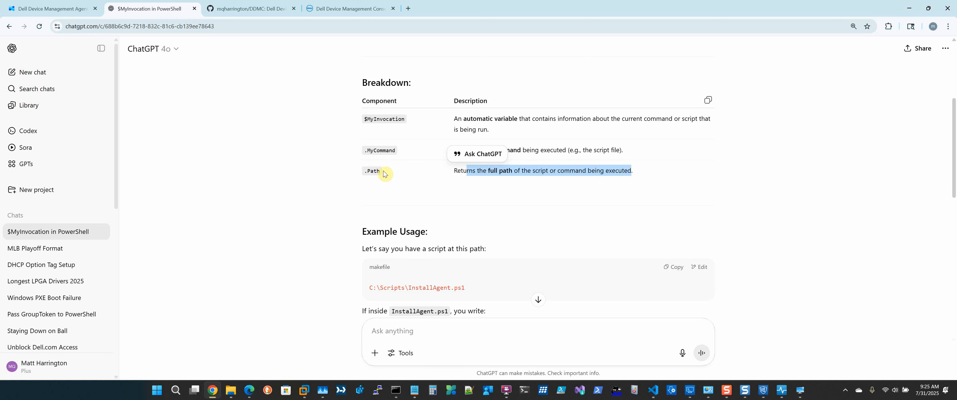
# Switch back to InstallDMAAgent2.ps1 in VS Code and highlight the installer file name assigned to $InstallerFile.
pyautogui.click(655, 393)
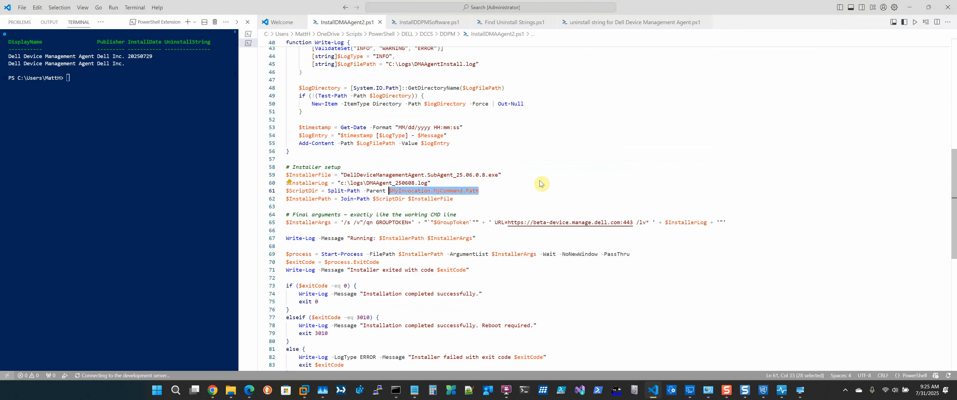
pyautogui.click(501, 197)
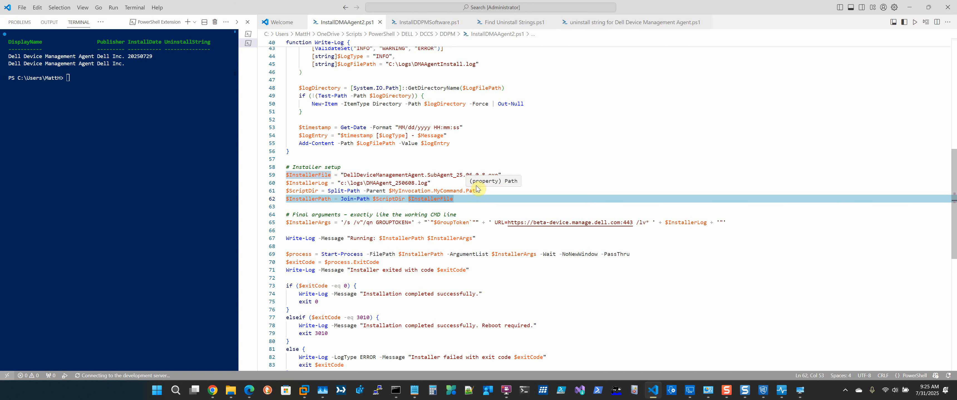
pyautogui.moveTo(344, 174); pyautogui.dragTo(500, 173)
# Highlight the beta- prefix of the server URL and the logging portion with $InstallerLog in the $InstallerArgs line.
pyautogui.scroll(-2, 549, 148)
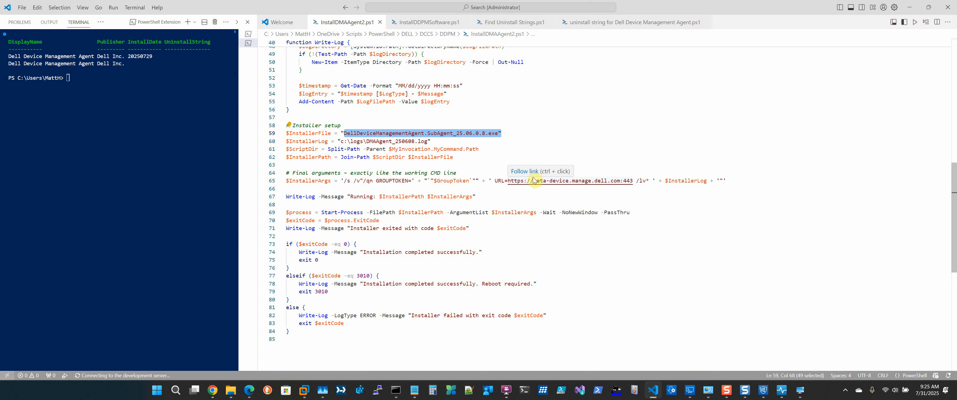
pyautogui.moveTo(533, 181); pyautogui.dragTo(549, 181)
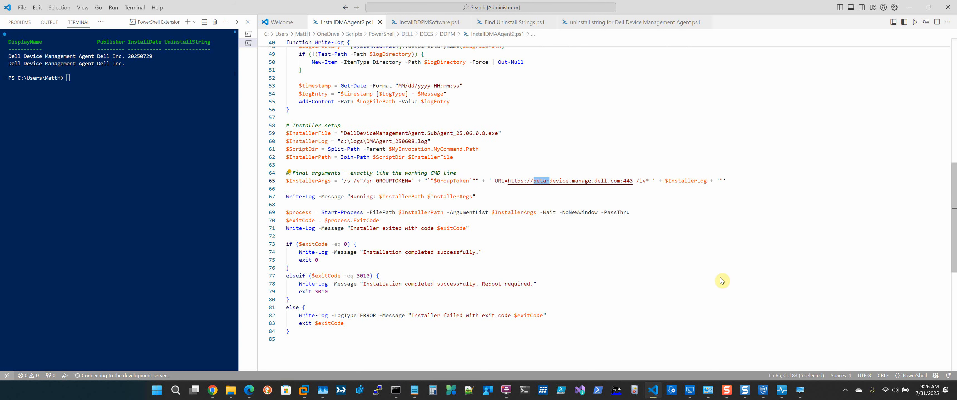
pyautogui.moveTo(638, 181); pyautogui.dragTo(721, 181)
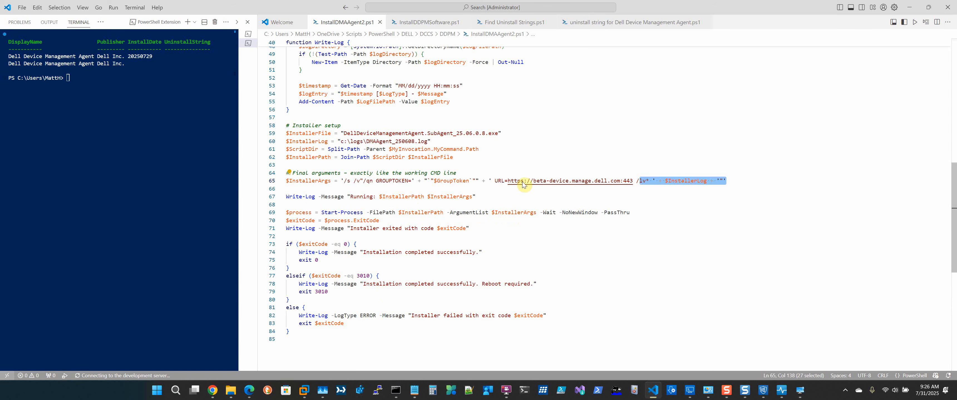
# Switch to the Dell Device Management Agent app in Intune in Chrome, view its overview, and reopen its properties.
pyautogui.click(212, 391)
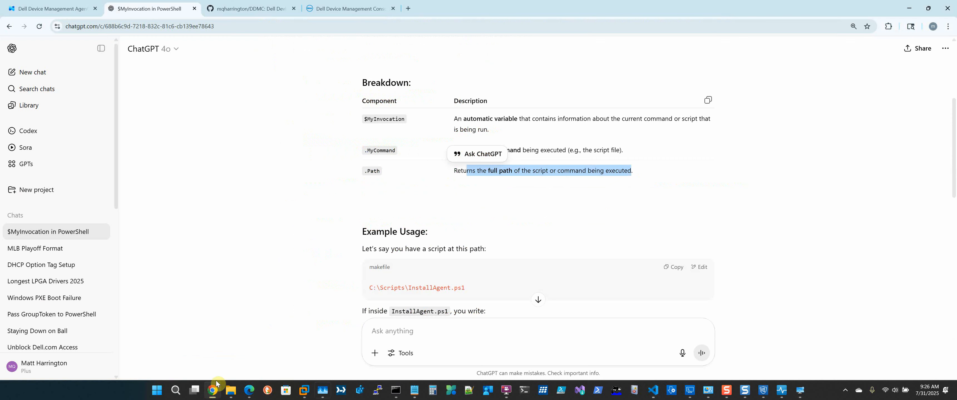
pyautogui.click(66, 10)
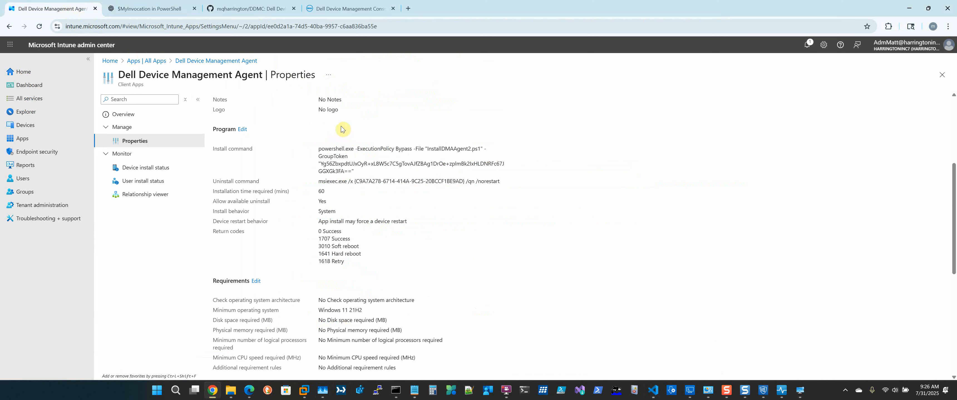
pyautogui.moveTo(118, 74); pyautogui.dragTo(256, 75)
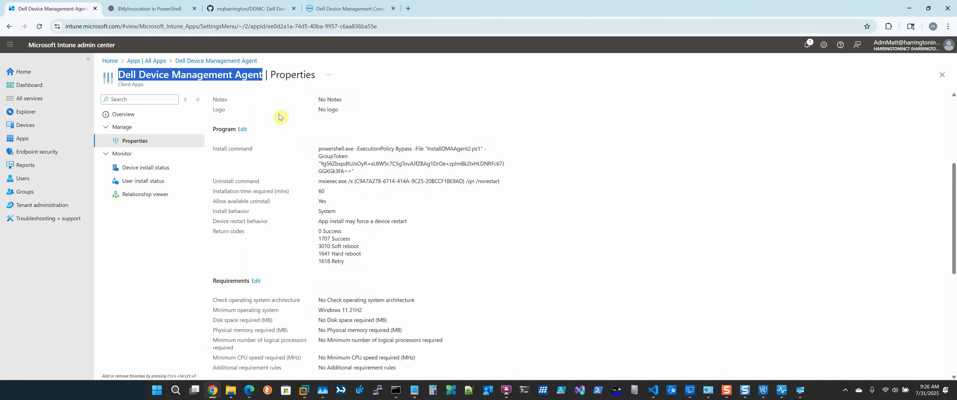
pyautogui.click(130, 116)
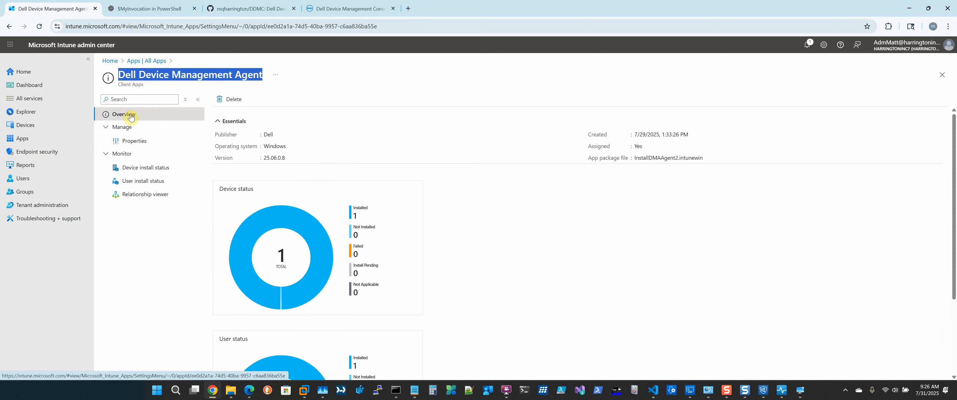
pyautogui.click(146, 142)
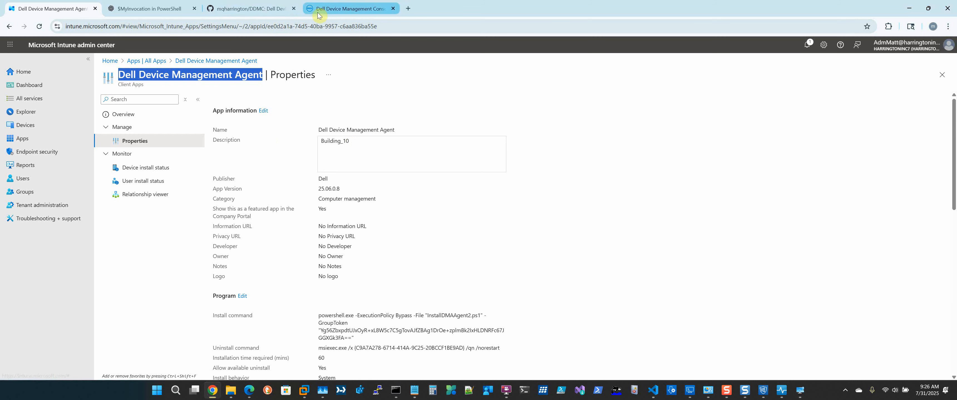
# View the Device Management Console groups, highlight the endings of the two group tokens in Notepad, and minimize Notepad.
pyautogui.click(333, 9)
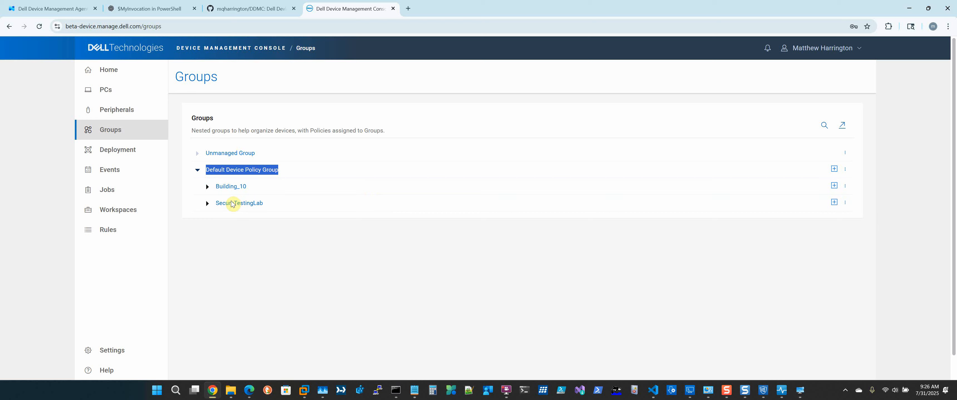
pyautogui.moveTo(414, 390)
pyautogui.click(510, 341)
pyautogui.moveTo(405, 102); pyautogui.dragTo(373, 103)
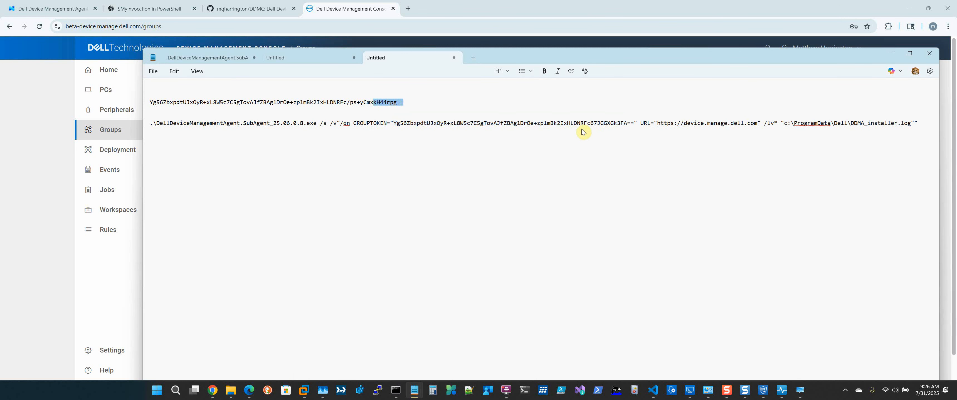
pyautogui.moveTo(633, 123); pyautogui.dragTo(593, 123)
pyautogui.click(890, 53)
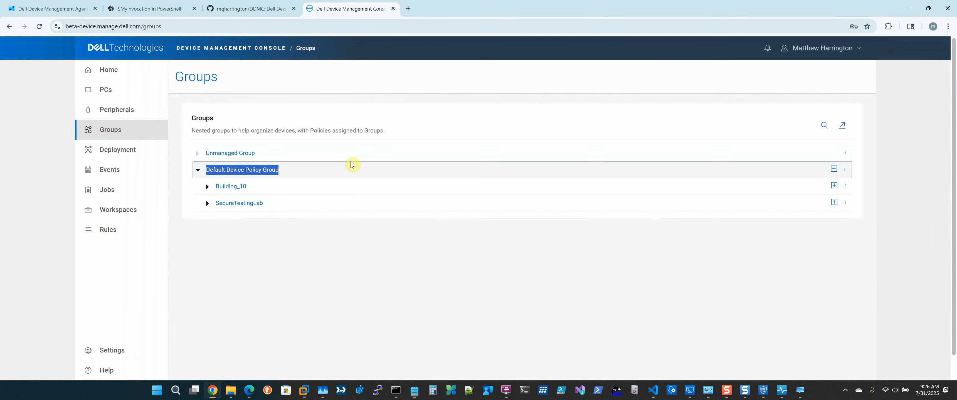
# Return to the Intune app properties and highlight powershell.exe -ExecutionPolicy Bypass -File "InstallDMAAgent2.ps1" in the install command.
pyautogui.click(23, 8)
pyautogui.click(373, 93)
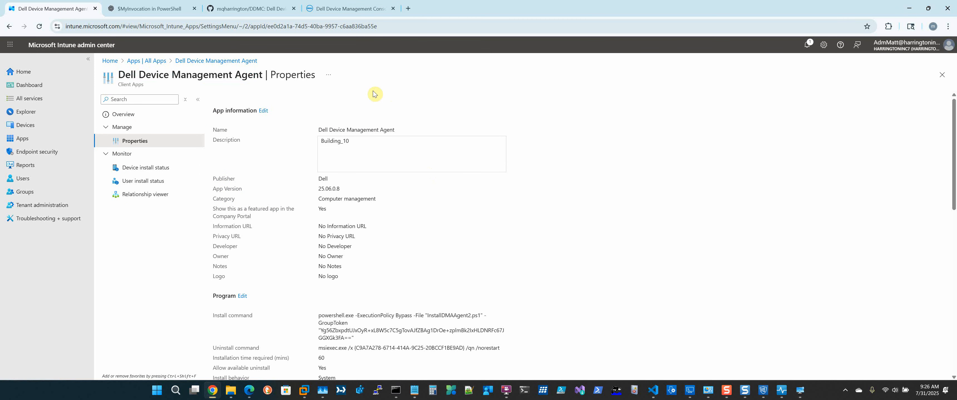
pyautogui.scroll(-3, 378, 162)
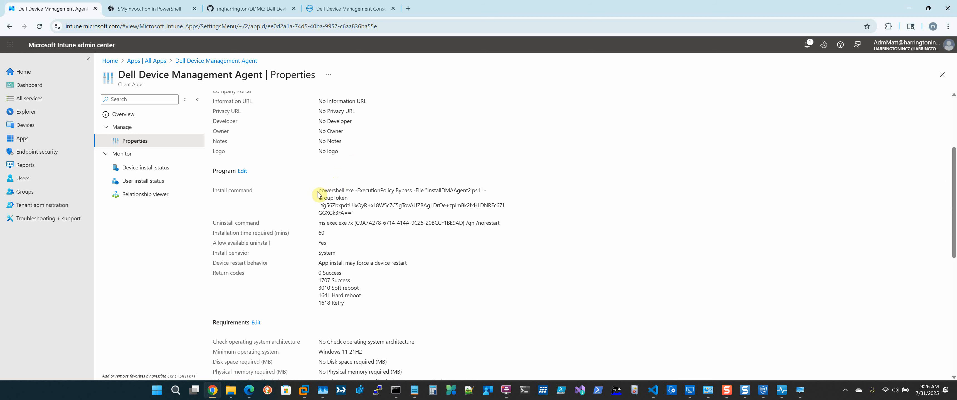
pyautogui.moveTo(317, 193); pyautogui.dragTo(477, 191)
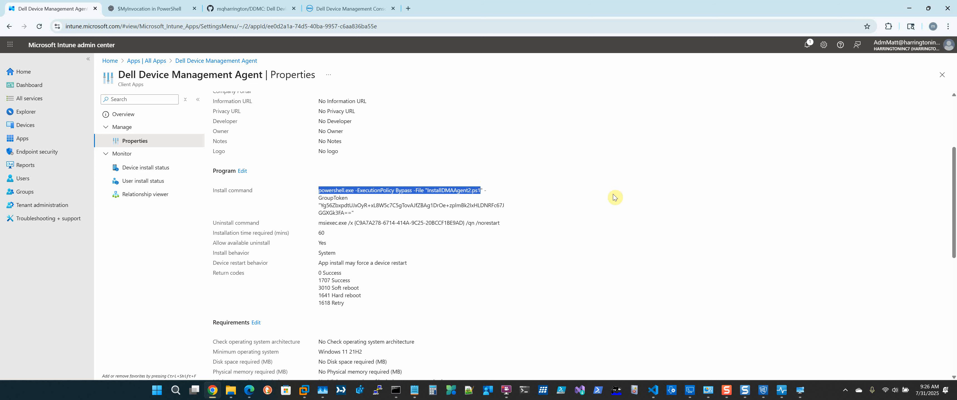
# Switch to File Explorer, view the DMAAgent Output folder containing InstallDMAAgent2.intunewin, and return to the Source folder.
pyautogui.click(231, 390)
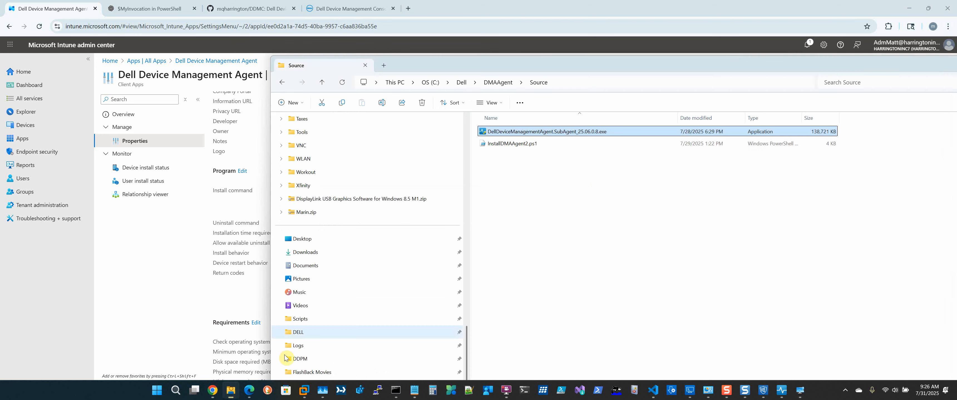
pyautogui.click(585, 228)
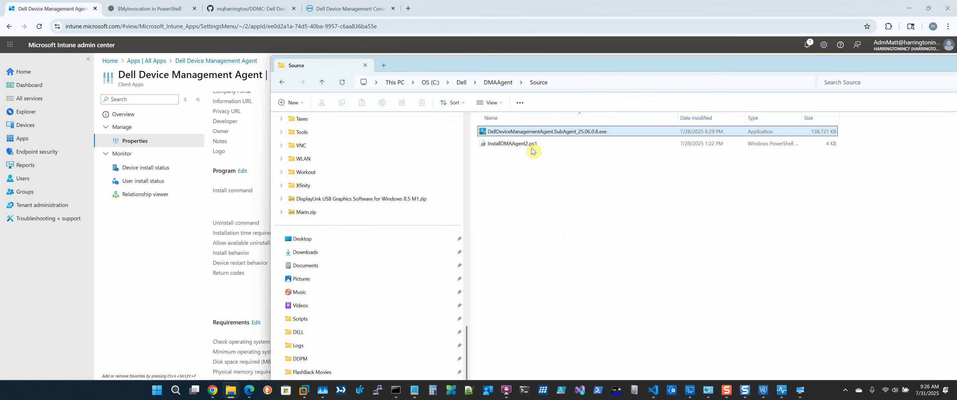
pyautogui.click(496, 83)
pyautogui.doubleClick(500, 135)
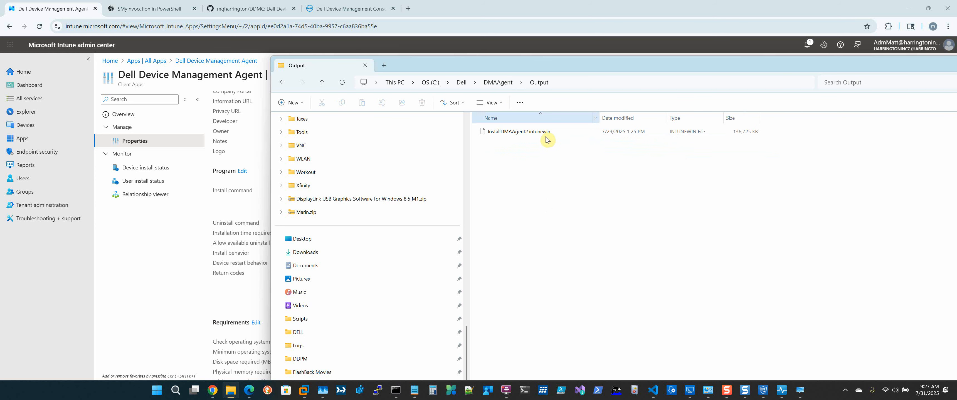
pyautogui.click(497, 83)
pyautogui.click(496, 145)
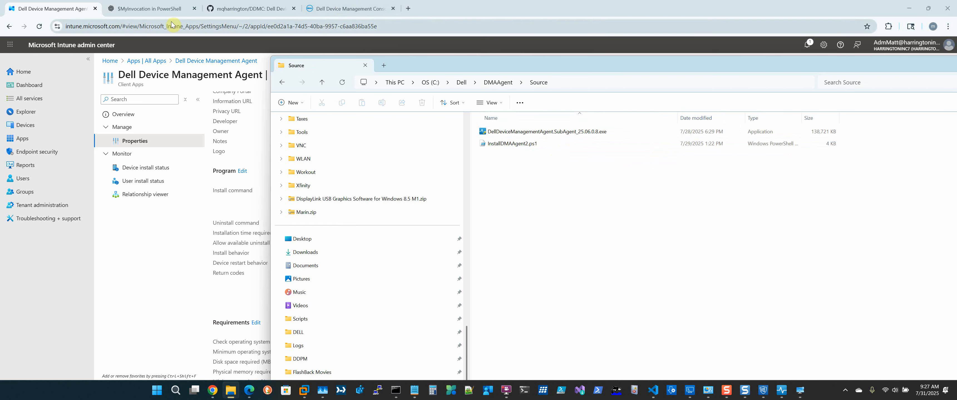
# Return to the Intune app properties, highlight the group token value in the install command, and review the Building_10 description.
pyautogui.click(37, 9)
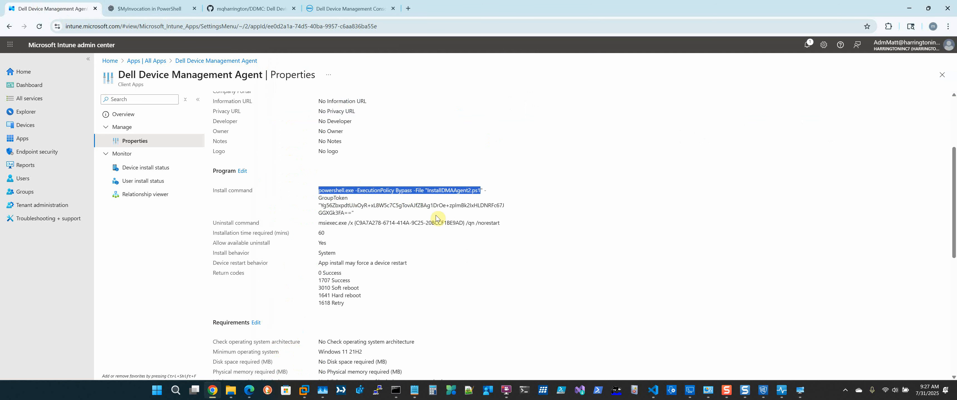
pyautogui.doubleClick(485, 191)
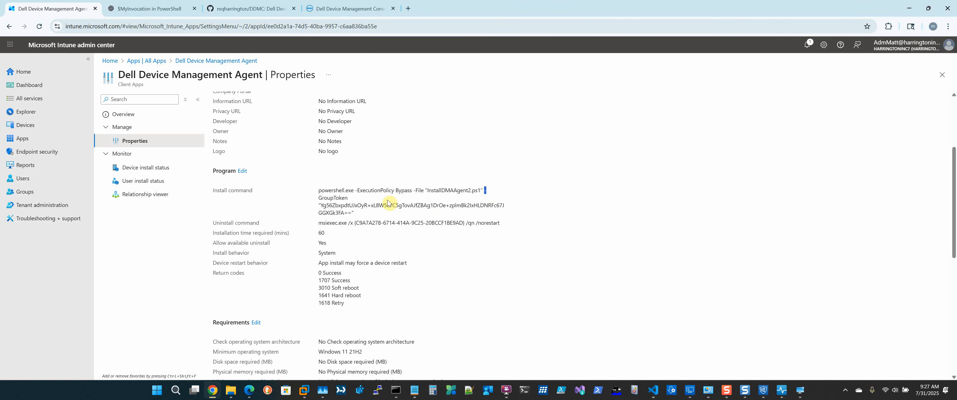
pyautogui.moveTo(318, 205); pyautogui.dragTo(366, 220)
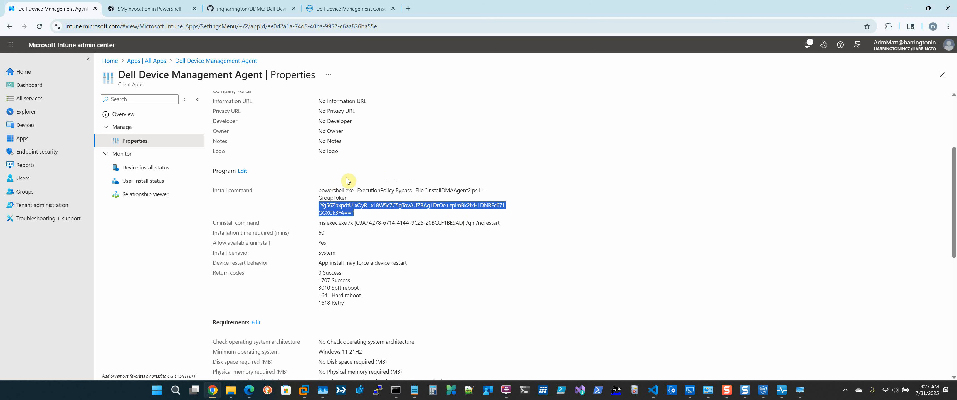
pyautogui.scroll(3, 385, 135)
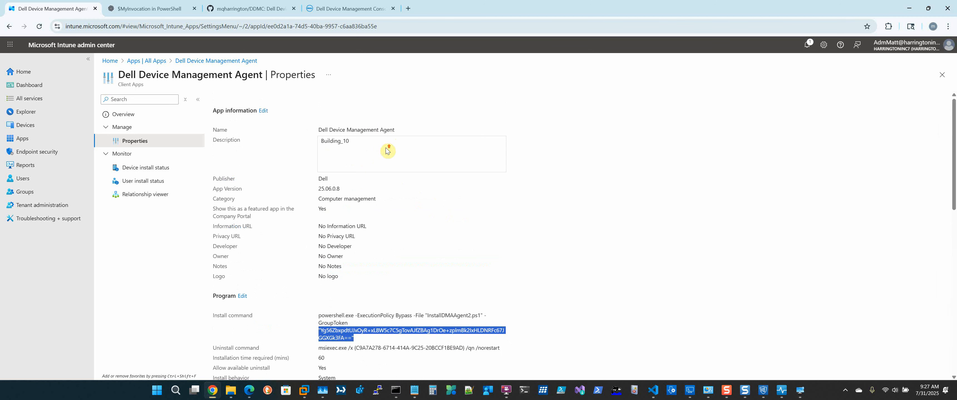
pyautogui.click(364, 144)
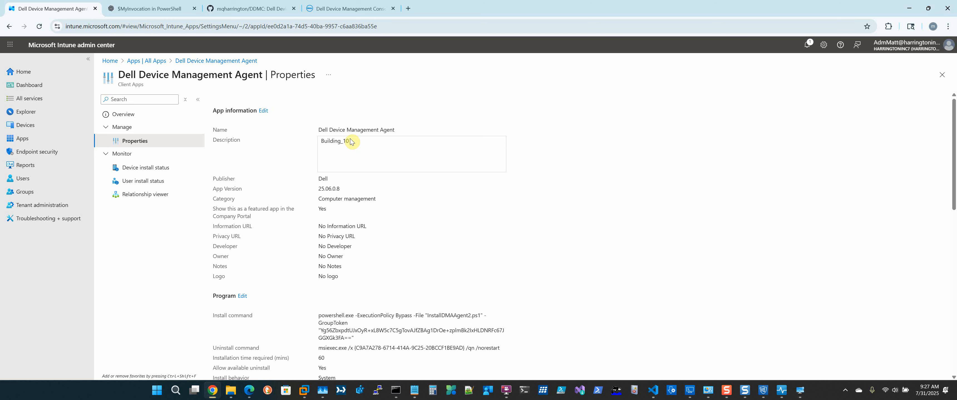
pyautogui.scroll(-5, 386, 158)
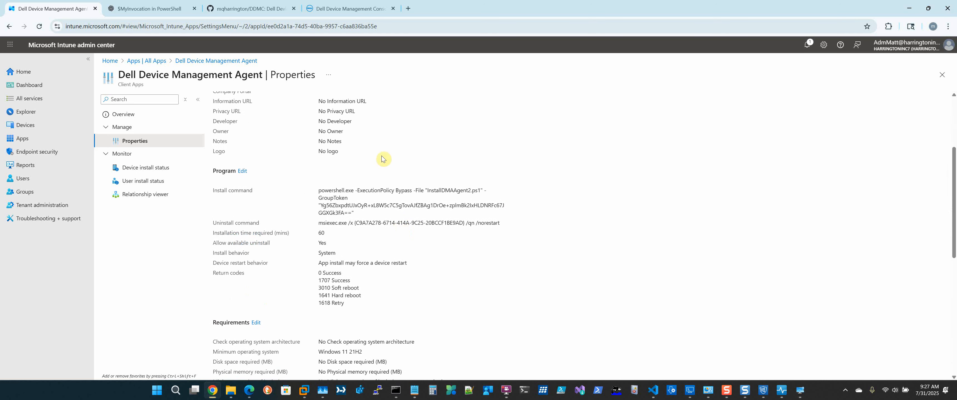
# Switch to InstallDMAAgent2.ps1 in VS Code, highlight the $GroupToken param block, and review the script's header comments.
pyautogui.click(653, 391)
pyautogui.scroll(9, 540, 143)
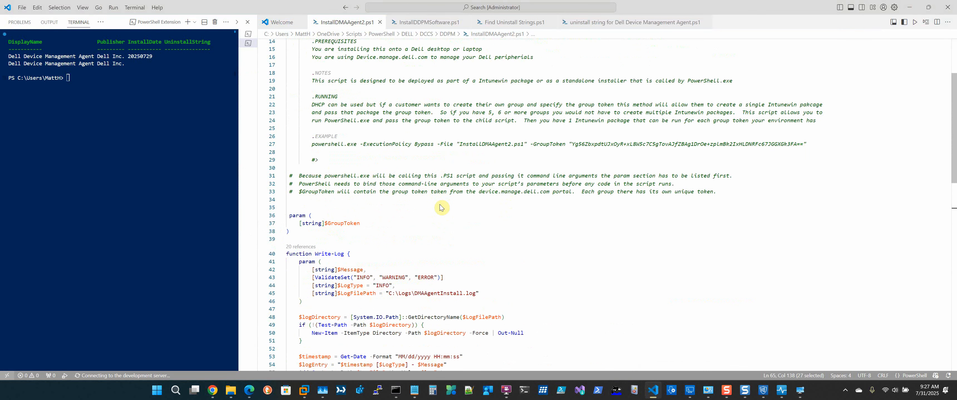
pyautogui.moveTo(292, 231); pyautogui.dragTo(277, 215)
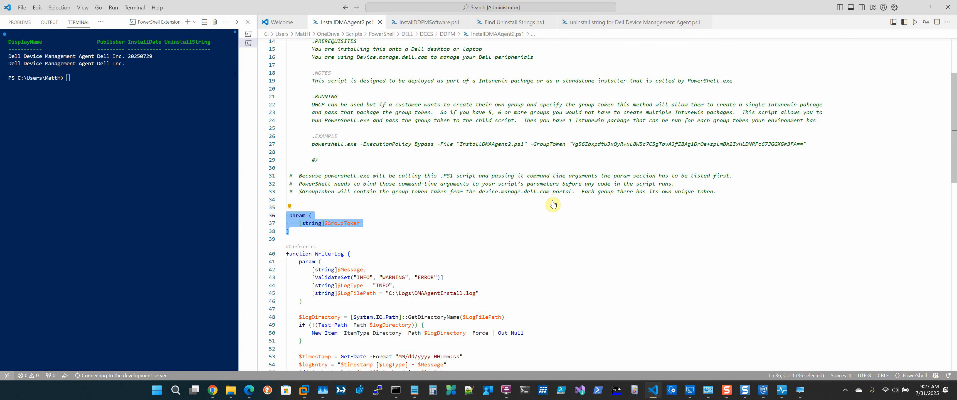
pyautogui.scroll(-5, 553, 205)
pyautogui.scroll(10, 520, 223)
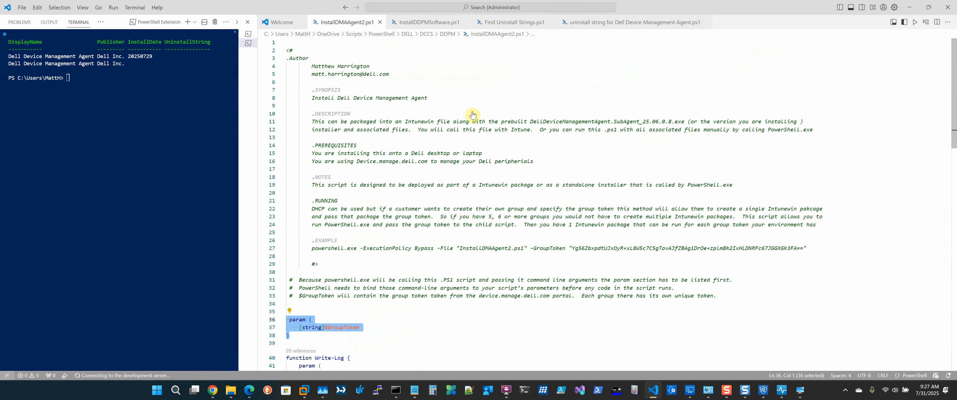
# Open InstallDDPMSoftware.ps1 and highlight the list of supported install switches for Dell Display and Peripheral Manager.
pyautogui.click(424, 23)
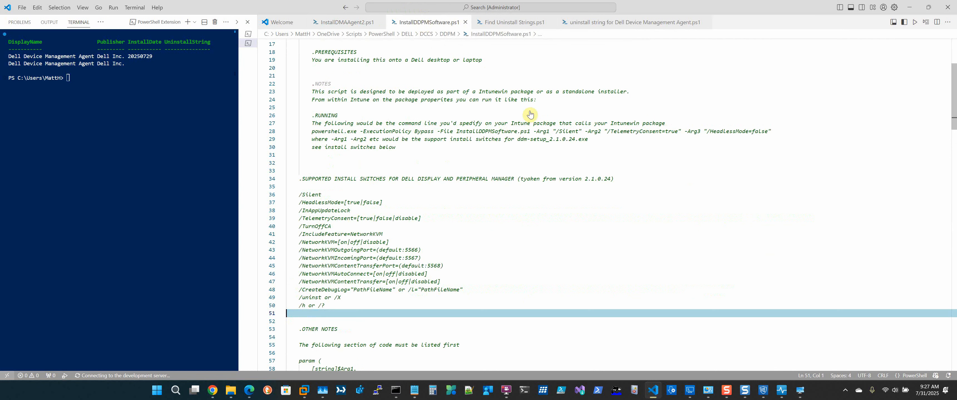
pyautogui.scroll(-3, 516, 142)
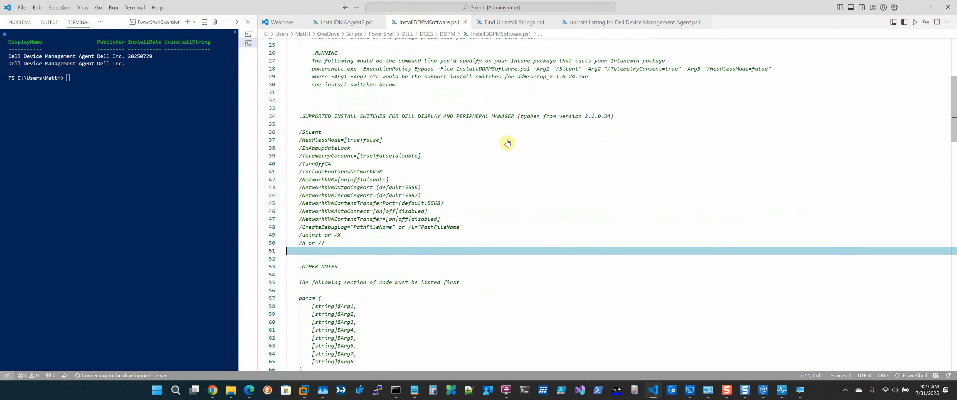
pyautogui.click(300, 107)
pyautogui.moveTo(299, 106); pyautogui.dragTo(457, 258)
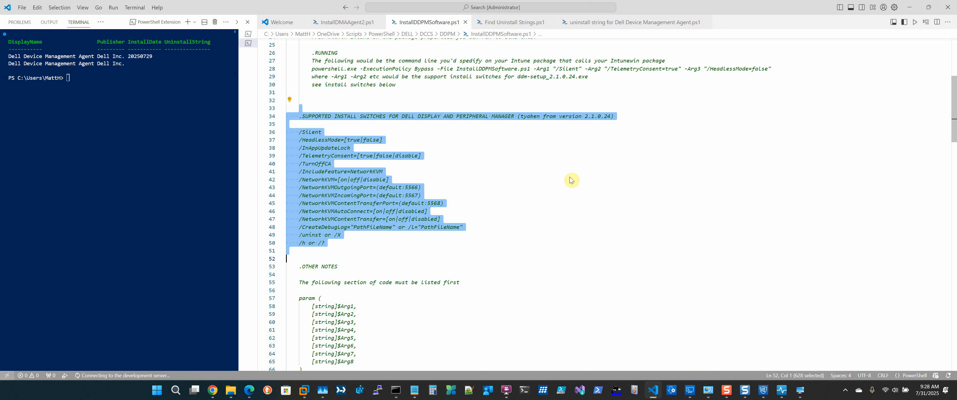
# Clear the selection and highlight the /HeadlessMode switch with its true option in the install switch list.
pyautogui.click(520, 188)
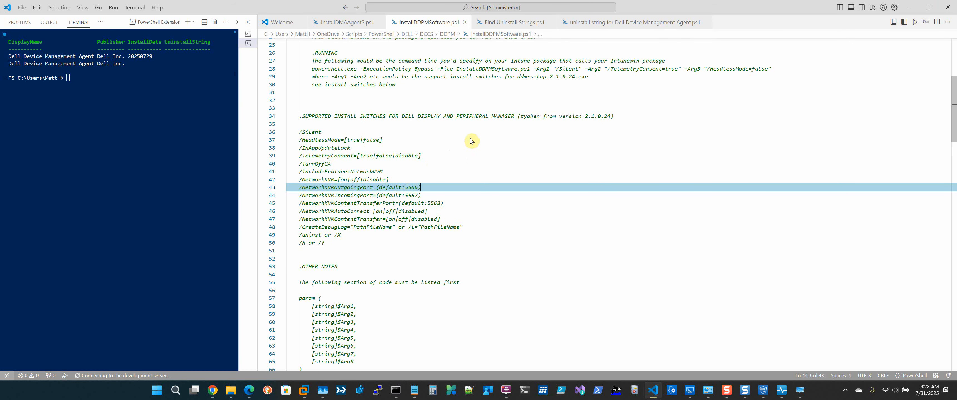
pyautogui.click(341, 139)
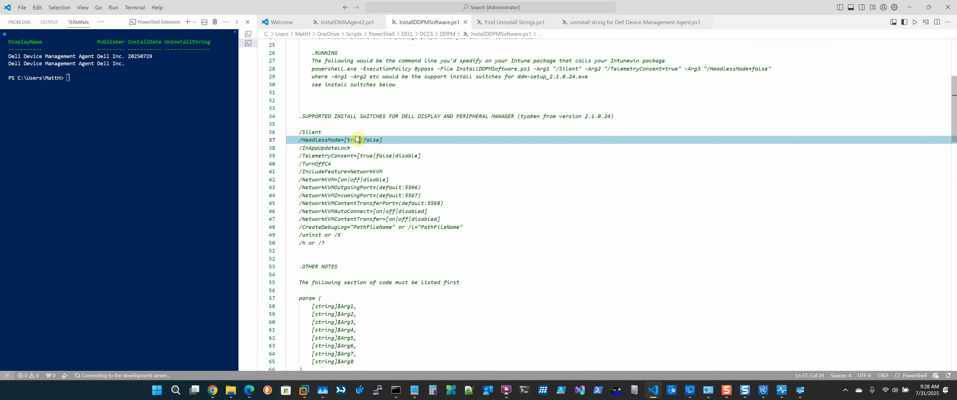
pyautogui.moveTo(356, 139); pyautogui.dragTo(296, 141)
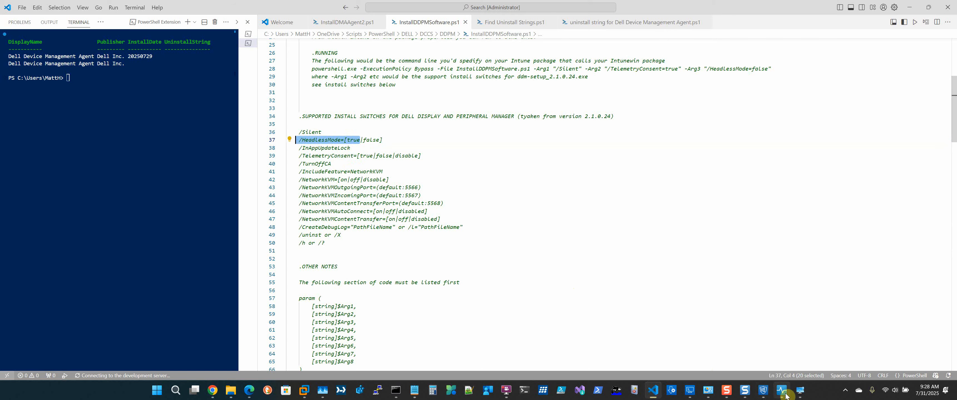
# Open Dell Display and Peripheral Manager, view its settings, minimize it, and clear the /HeadlessMode selection in InstallDDPMSoftware.ps1.
pyautogui.click(799, 391)
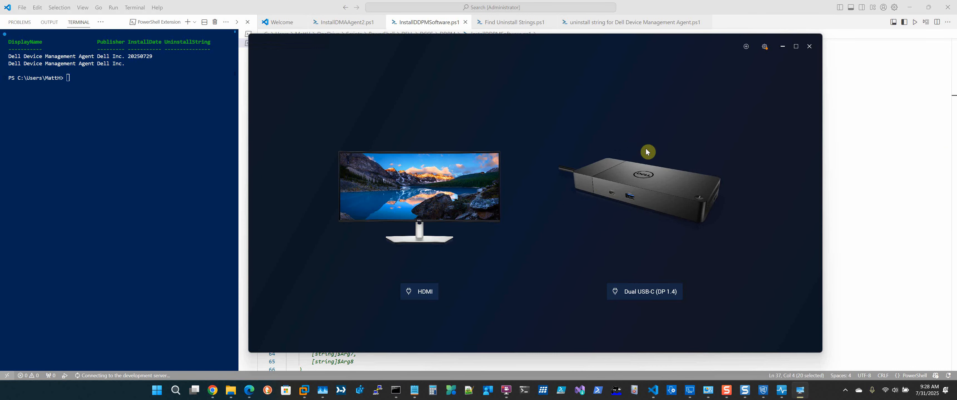
pyautogui.click(764, 46)
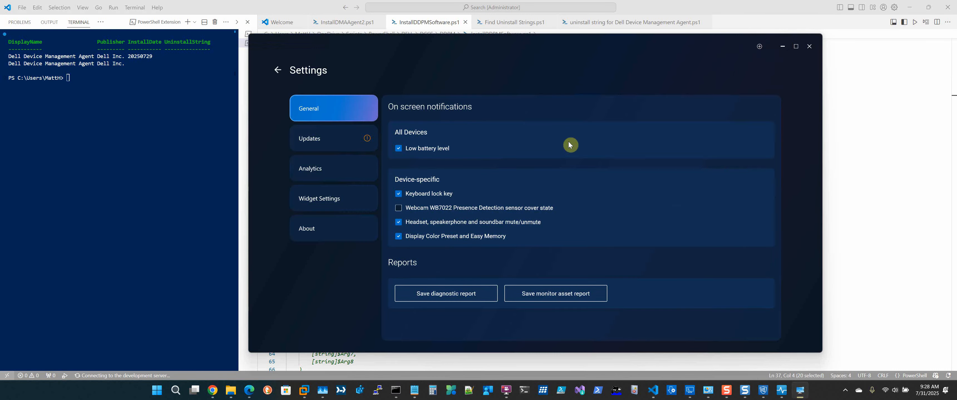
pyautogui.click(318, 145)
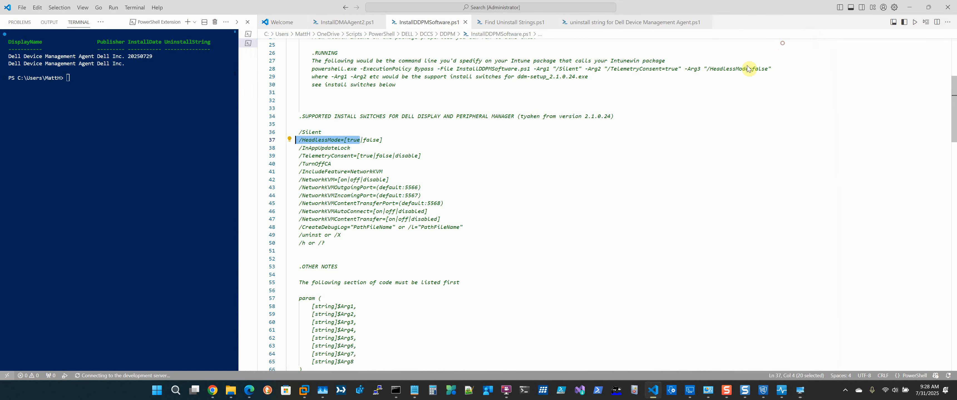
pyautogui.click(782, 47)
pyautogui.click(360, 139)
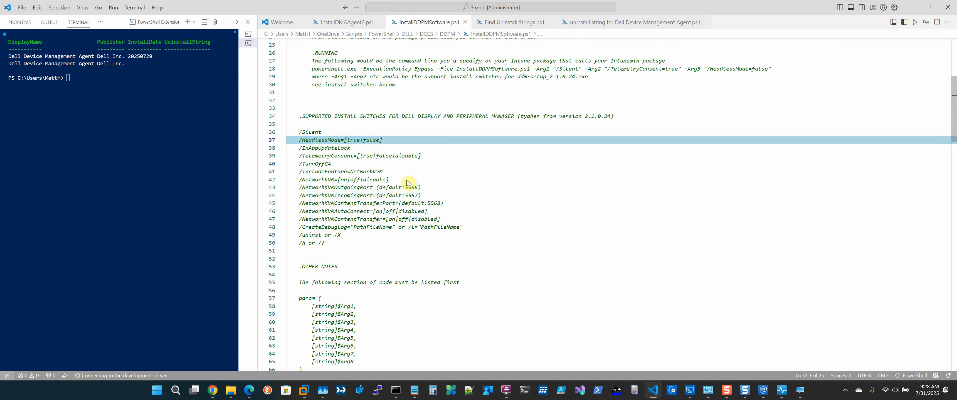
# Review the script's other notes, highlight the active param block with $Arg1 through $Arg8, and clear the selection.
pyautogui.scroll(-5, 416, 181)
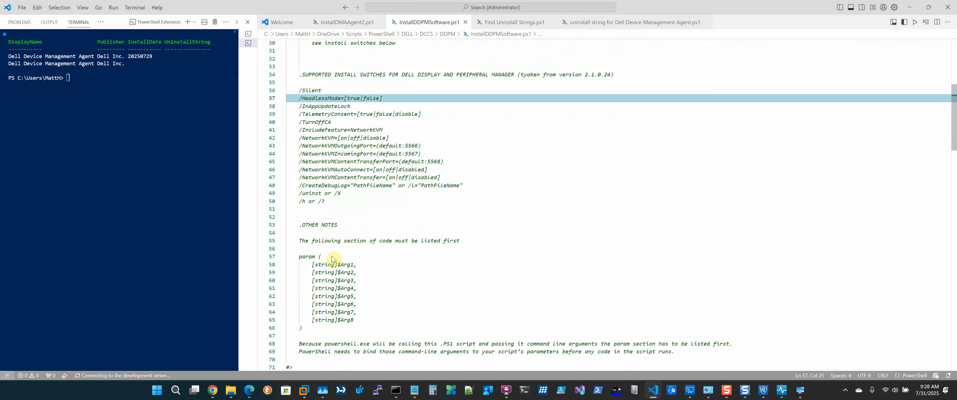
pyautogui.scroll(-5, 324, 212)
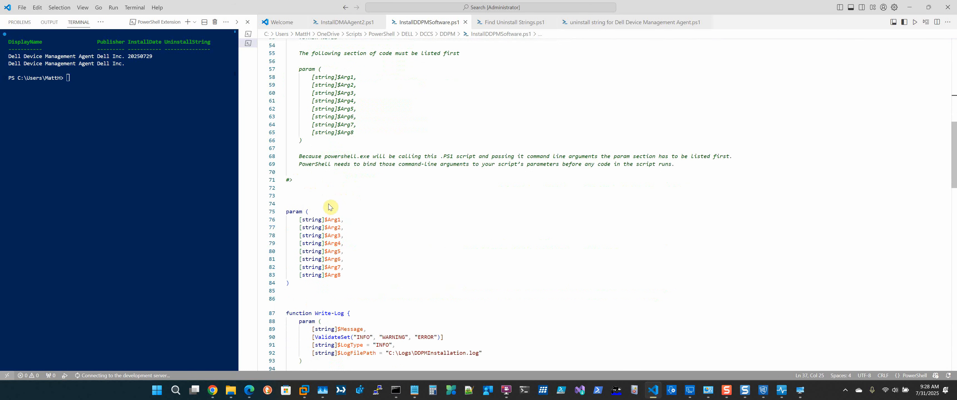
pyautogui.moveTo(287, 195); pyautogui.dragTo(327, 291)
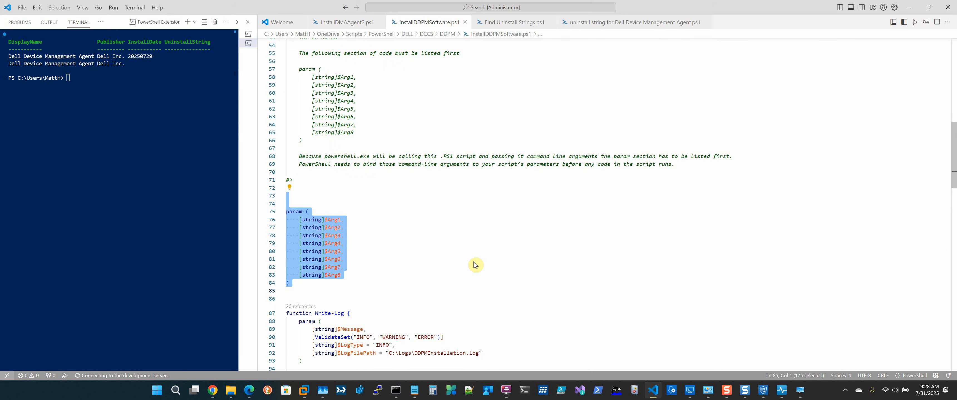
pyautogui.scroll(-5, 474, 265)
pyautogui.scroll(4, 395, 267)
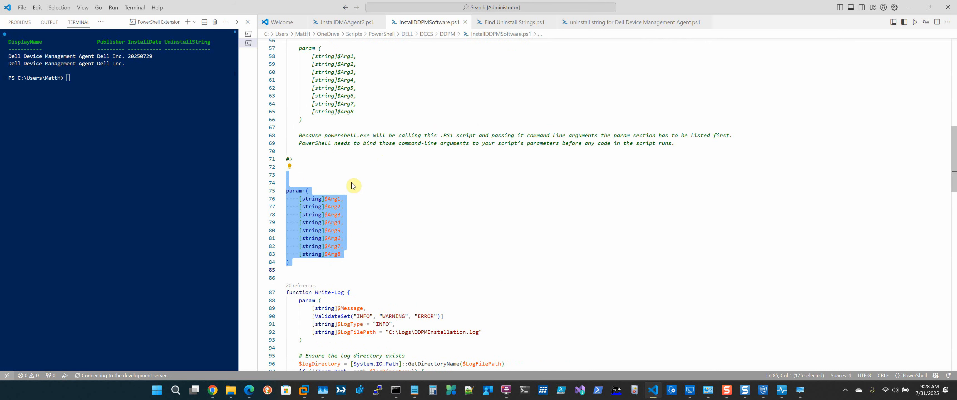
pyautogui.click(367, 207)
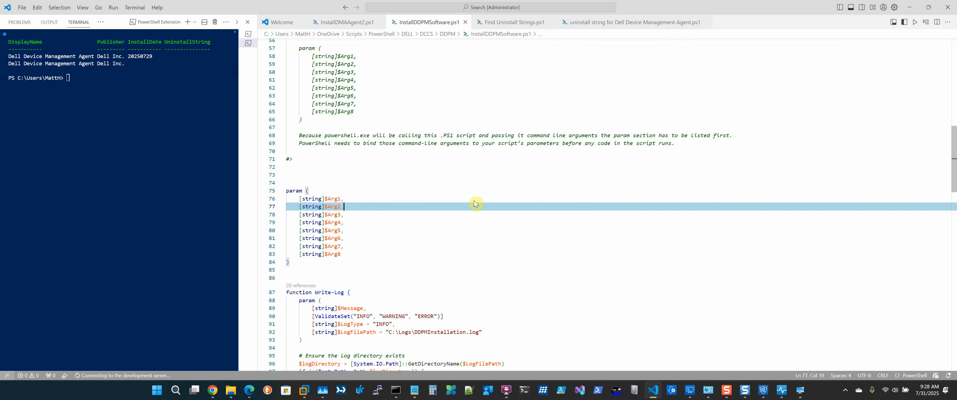
# Highlight the DDPM-Setup_2.1.0.24.exe installer filename, then the expressions that build the script directory and installer path.
pyautogui.scroll(-10, 475, 204)
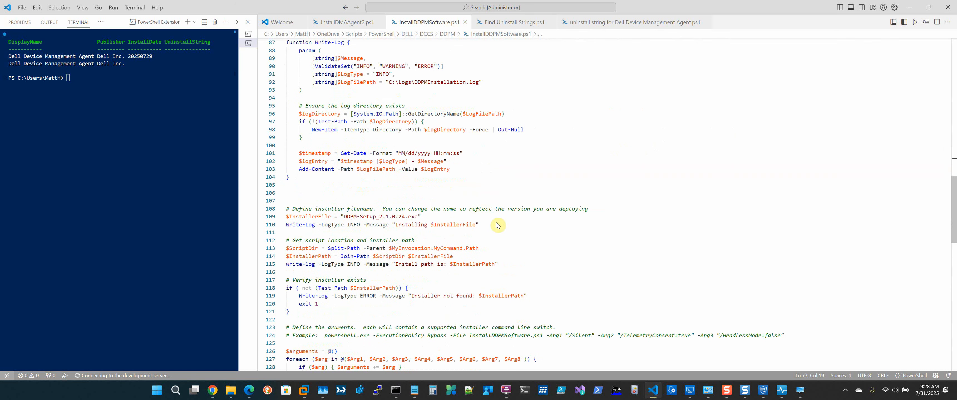
pyautogui.moveTo(418, 216); pyautogui.dragTo(355, 210)
pyautogui.click(355, 210)
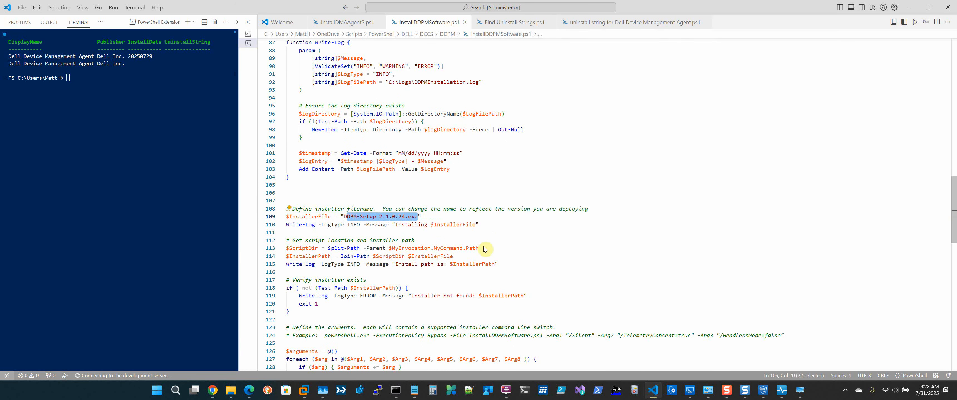
pyautogui.scroll(-2, 486, 249)
pyautogui.moveTo(479, 206); pyautogui.dragTo(389, 206)
pyautogui.moveTo(453, 215); pyautogui.dragTo(366, 215)
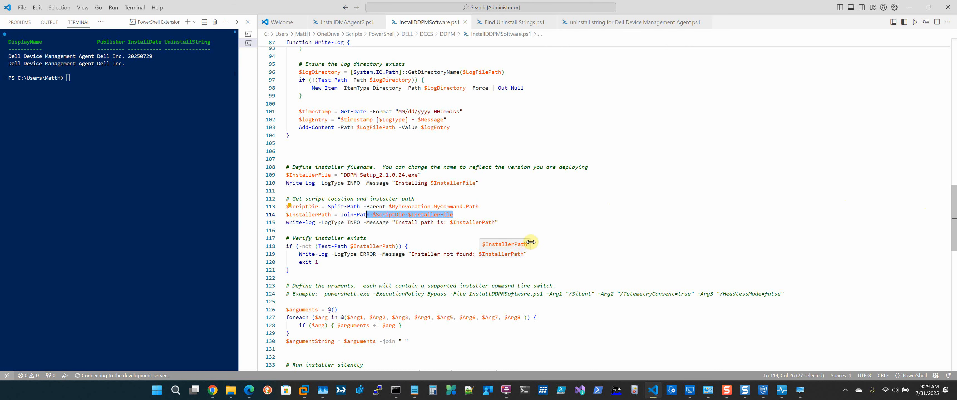
# Highlight the start of the $arguments array and review the code for running the installer, its exit code, and the consent registry key.
pyautogui.scroll(-4, 541, 212)
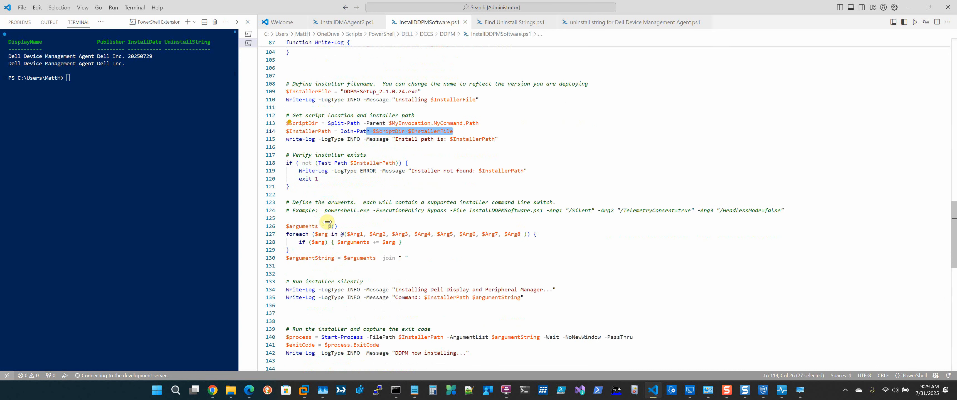
pyautogui.moveTo(327, 225); pyautogui.dragTo(332, 226)
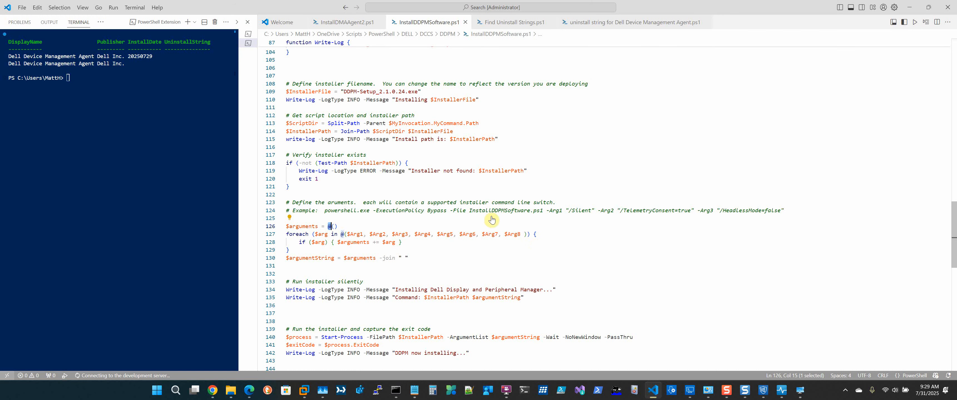
pyautogui.scroll(-3, 493, 222)
pyautogui.scroll(-3, 494, 223)
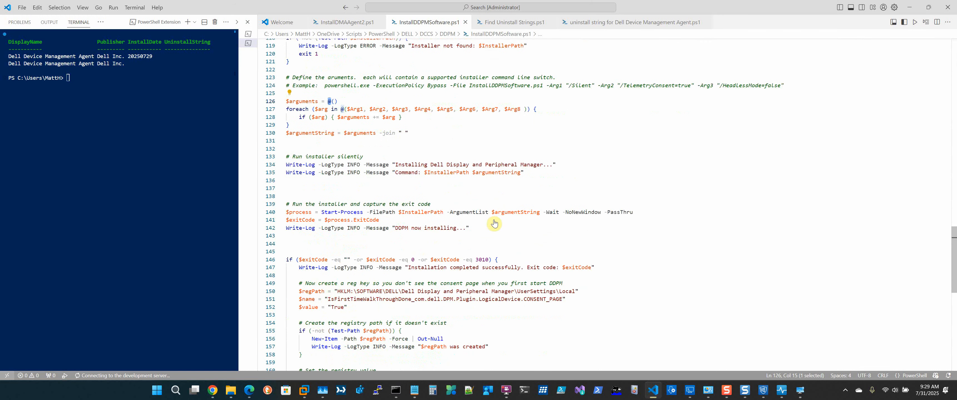
pyautogui.scroll(-2, 500, 236)
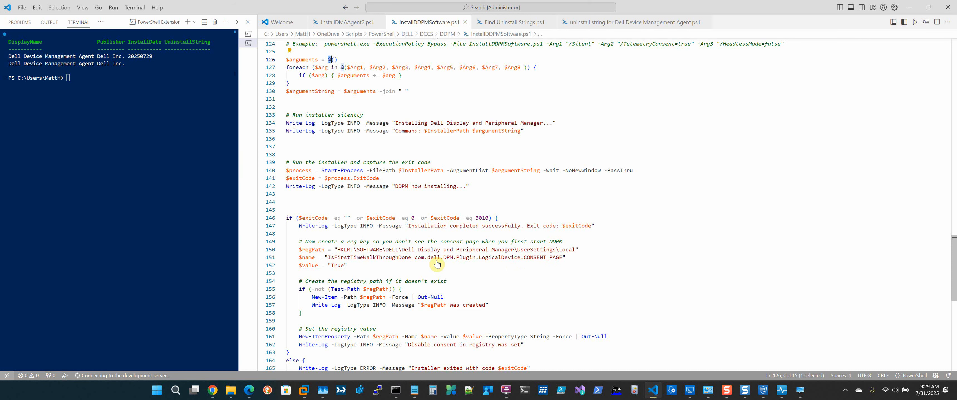
pyautogui.scroll(3, 406, 240)
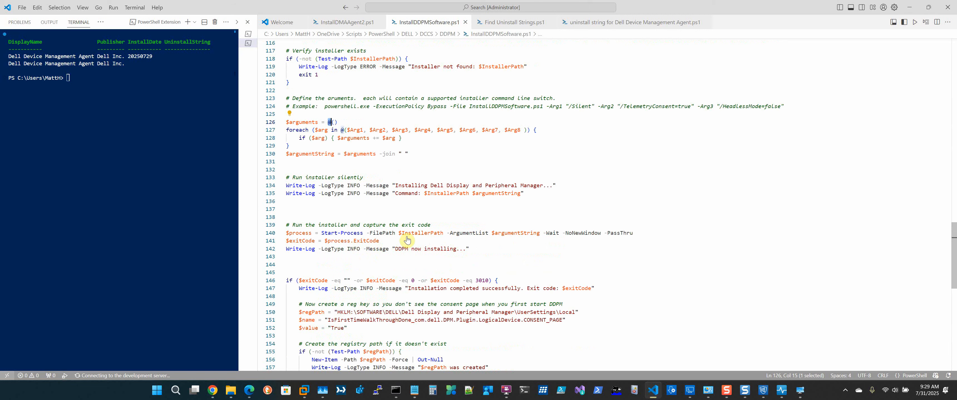
# Switch to Intune in Chrome, open the Dell Display Peripheral Manager app's properties, and highlight the InstallDDPMSoftware.ps1 part of its install command.
pyautogui.click(213, 390)
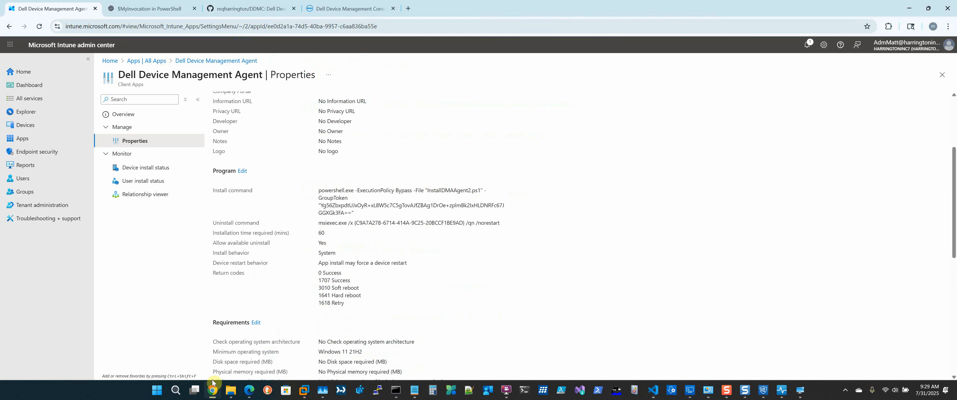
pyautogui.click(146, 60)
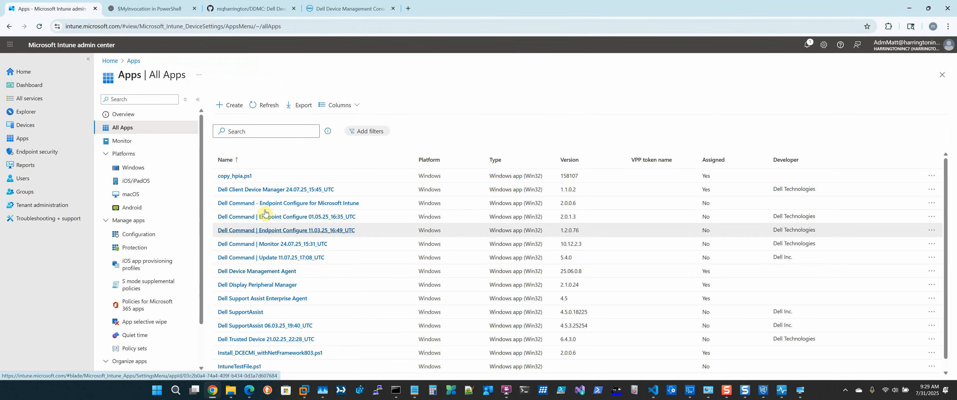
pyautogui.click(260, 287)
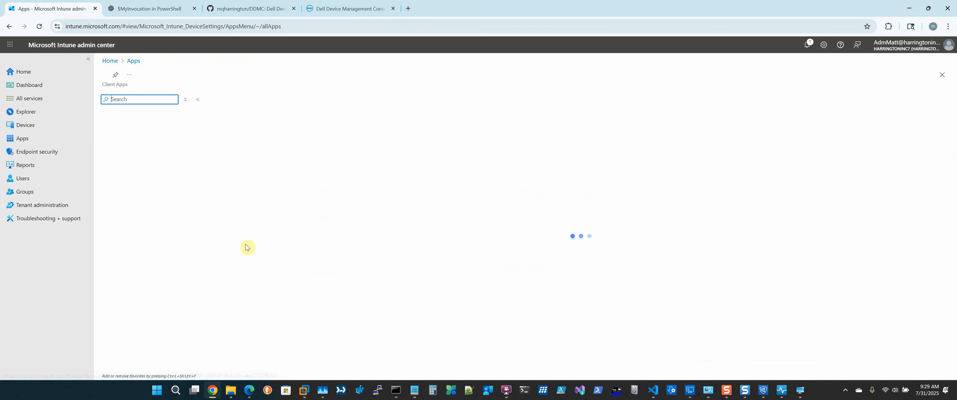
pyautogui.click(137, 142)
pyautogui.scroll(-2, 416, 199)
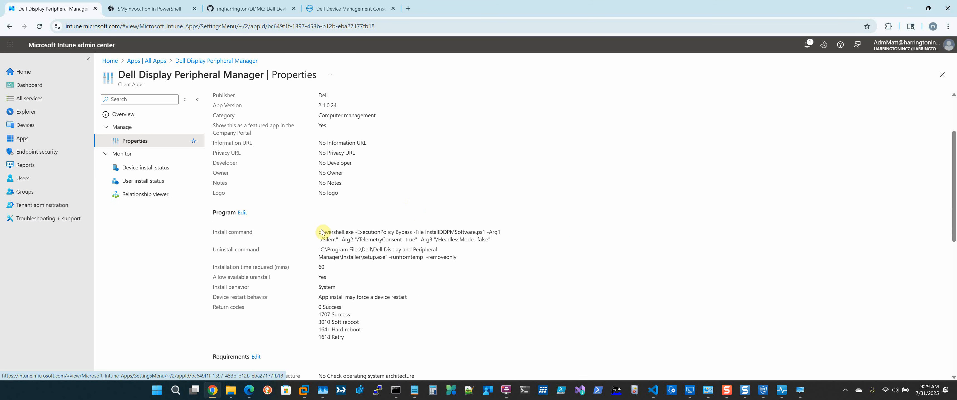
pyautogui.moveTo(350, 232); pyautogui.dragTo(486, 232)
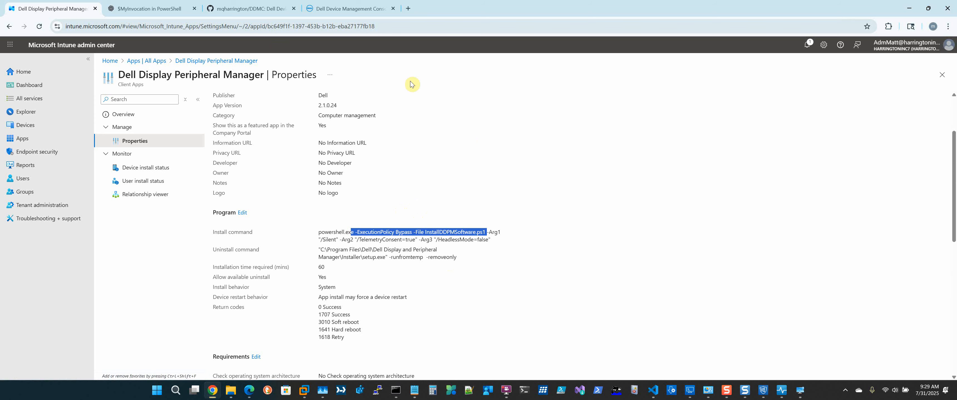
# Switch to the DDMC repository on GitHub, point out its address, and review the script files and README.
pyautogui.click(239, 9)
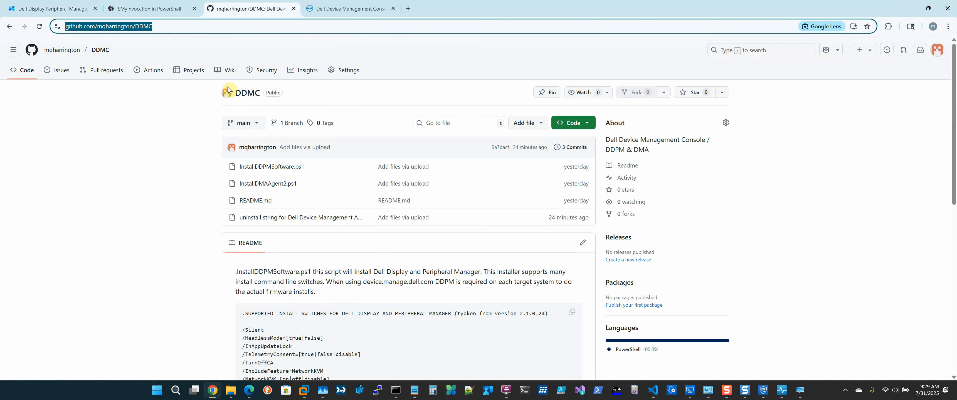
pyautogui.click(172, 24)
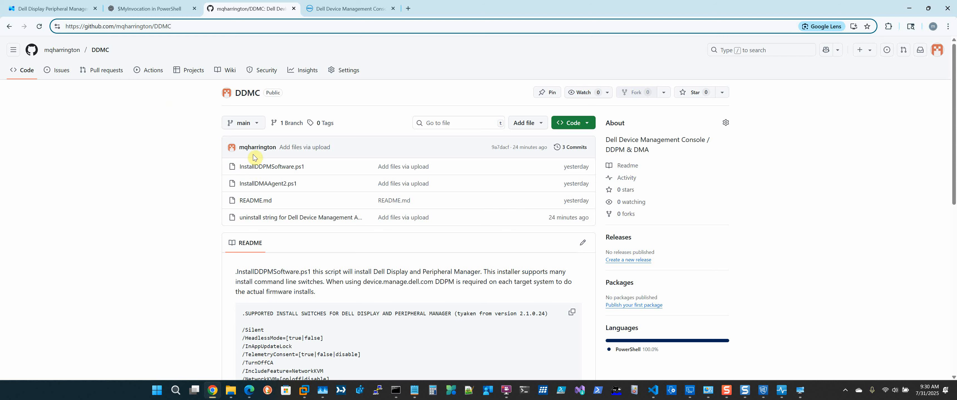
pyautogui.scroll(-1, 250, 203)
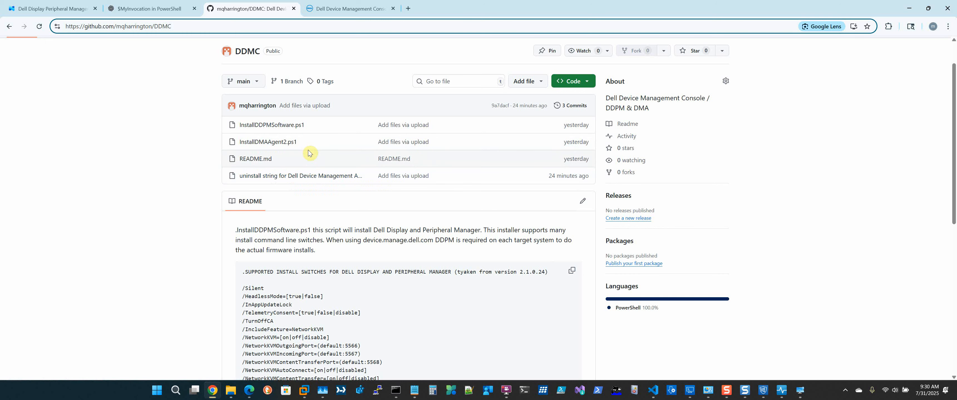
pyautogui.scroll(-1, 231, 165)
pyautogui.scroll(-7, 231, 165)
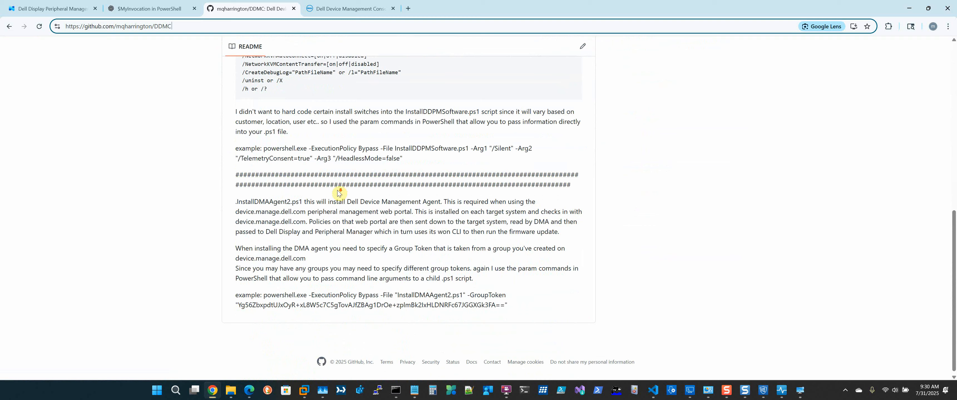
pyautogui.scroll(9, 339, 196)
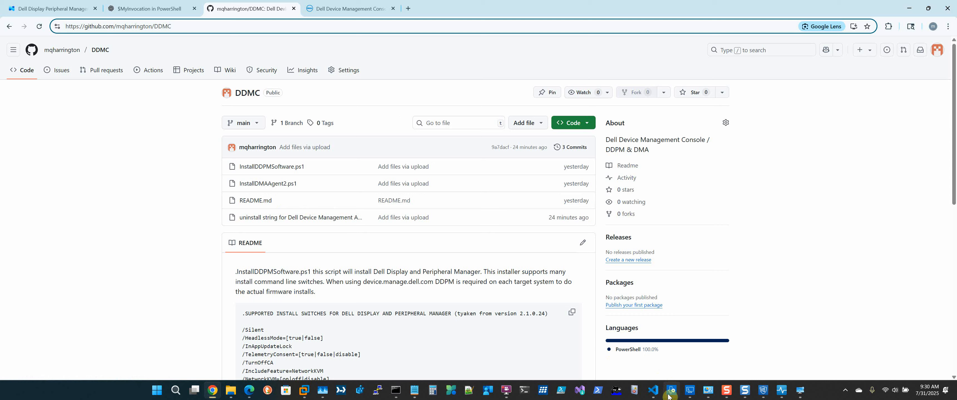
# Return to InstallDDPMSoftware.ps1 in VS Code and highlight its $Arg1 to $Arg8 param block again.
pyautogui.click(652, 390)
pyautogui.scroll(5, 436, 163)
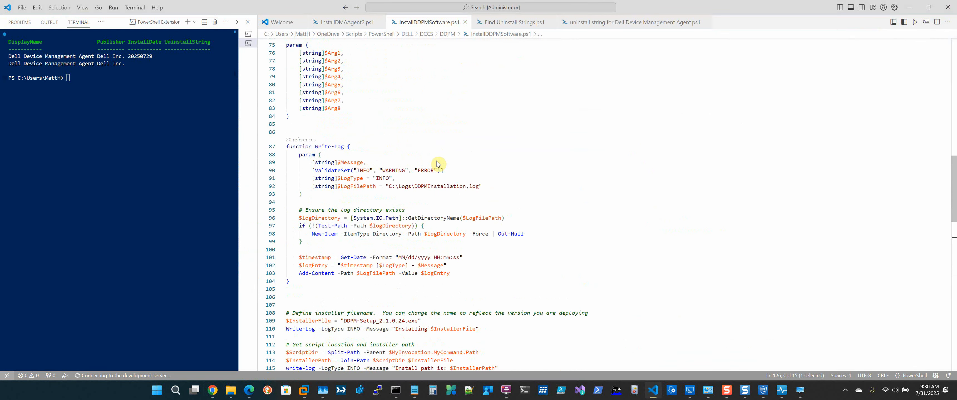
pyautogui.scroll(4, 436, 164)
pyautogui.moveTo(297, 141); pyautogui.dragTo(401, 224)
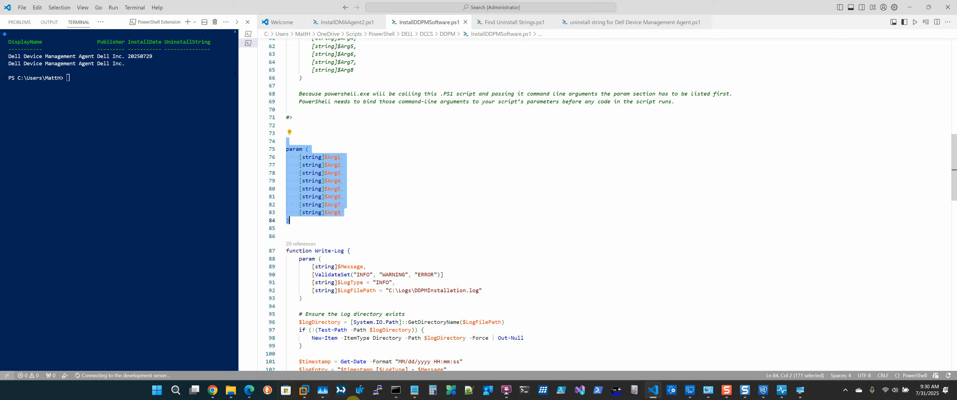
# Return to the Dell Display Peripheral Manager properties in Intune and highlight the script name, then the whole install command.
pyautogui.click(212, 390)
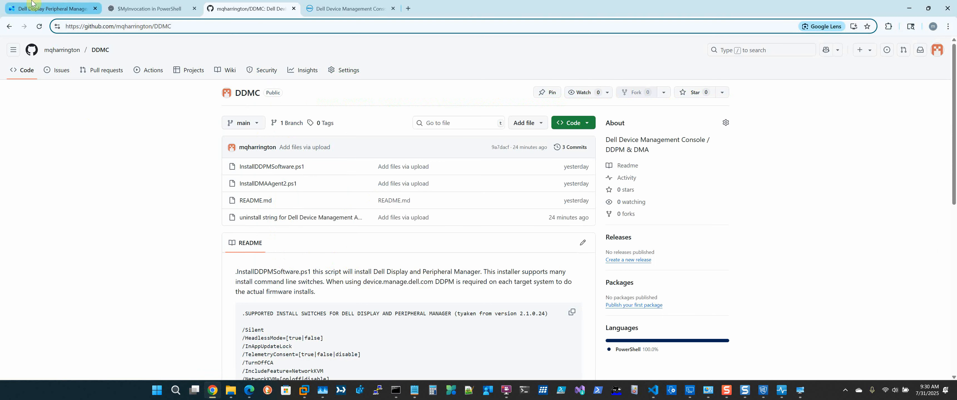
pyautogui.click(36, 6)
pyautogui.click(369, 192)
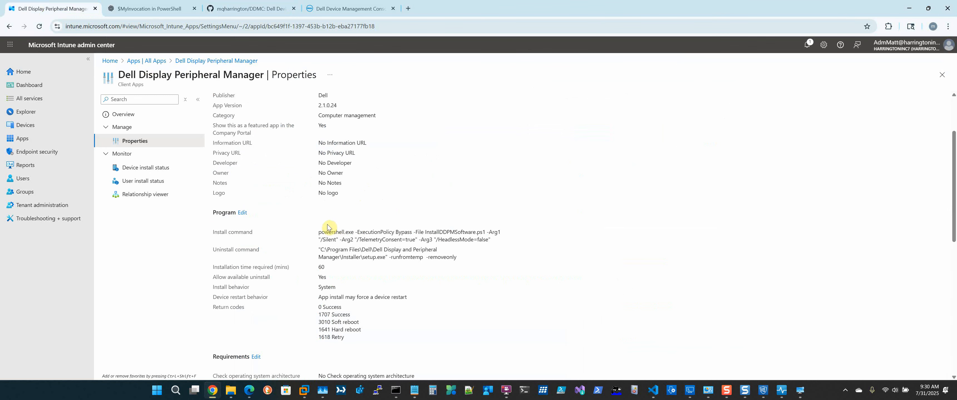
pyautogui.moveTo(424, 232); pyautogui.dragTo(485, 233)
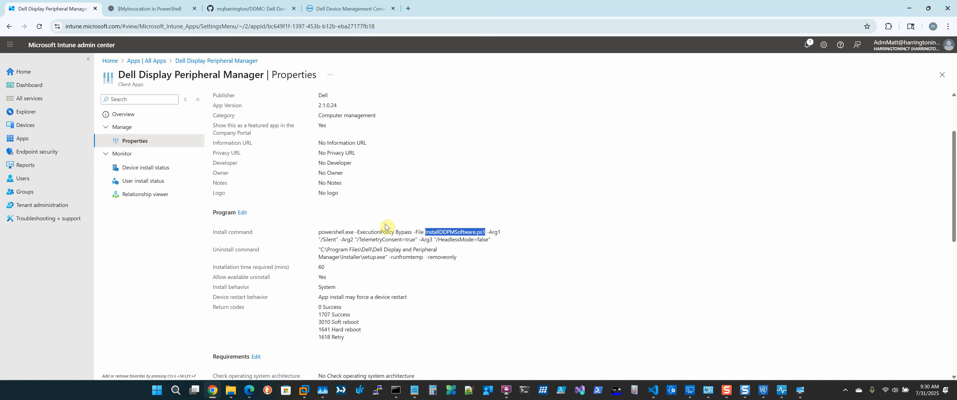
pyautogui.moveTo(316, 232); pyautogui.dragTo(407, 280)
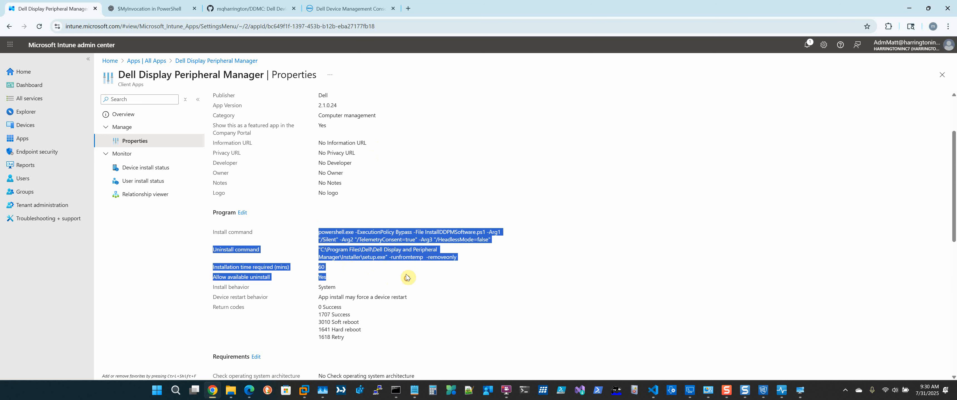
# Open the Dell Device Management Agent app's properties from the Intune app list and highlight its install and uninstall commands.
pyautogui.click(147, 59)
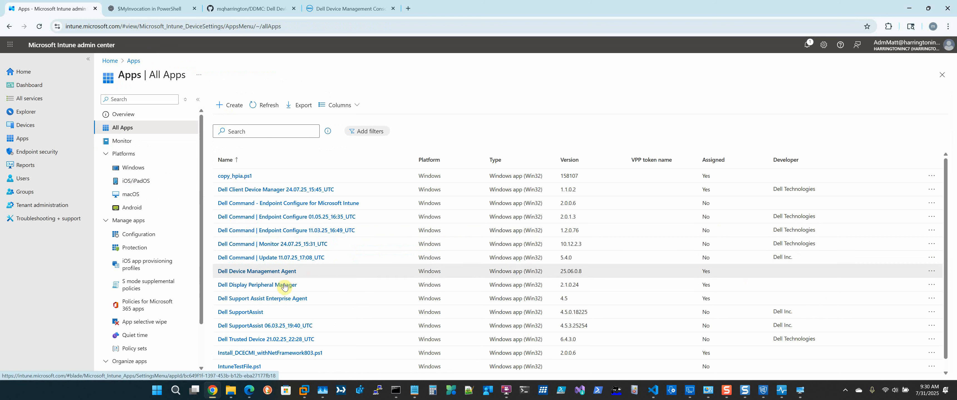
pyautogui.click(272, 272)
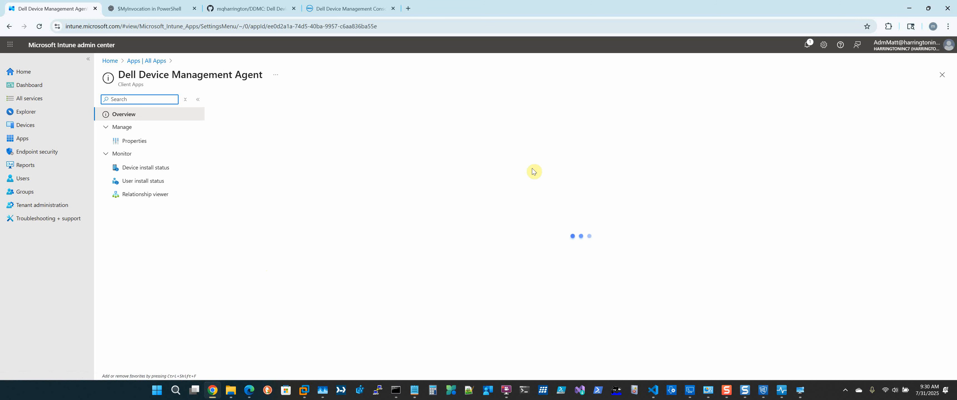
pyautogui.click(134, 141)
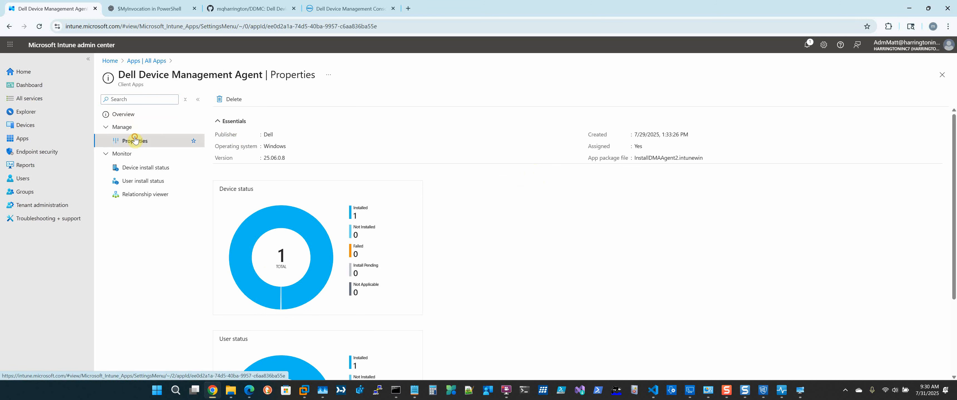
pyautogui.scroll(-3, 480, 208)
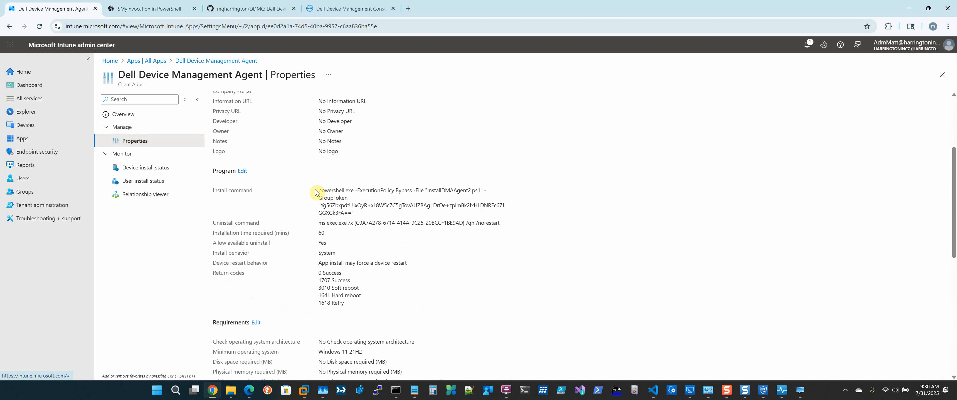
pyautogui.moveTo(315, 192); pyautogui.dragTo(509, 219)
pyautogui.moveTo(515, 390)
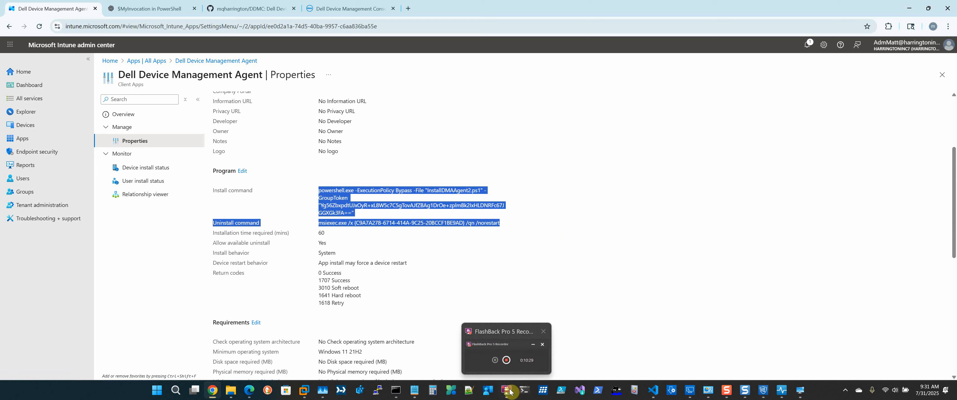
pyautogui.click(518, 349)
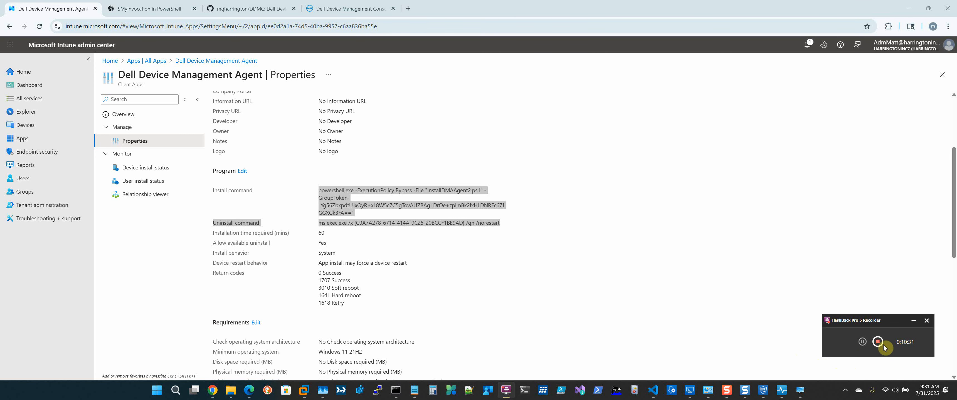